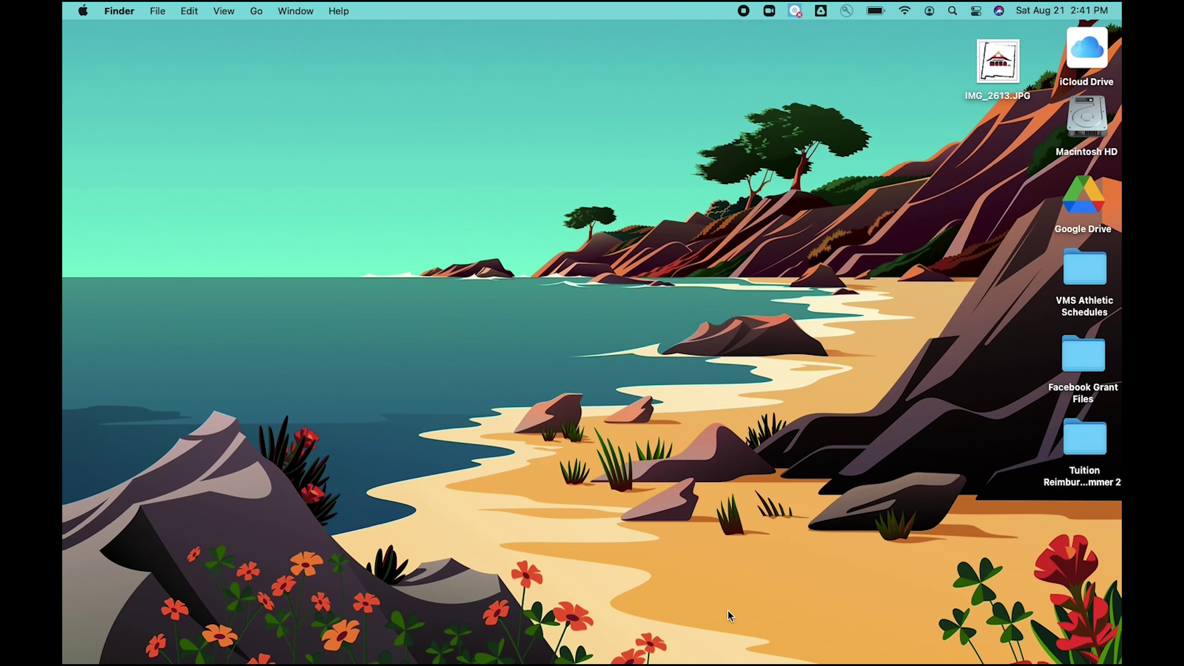
Launch Word, create a new blank document, and expand its window to full screen
mouse_move(65, 313)
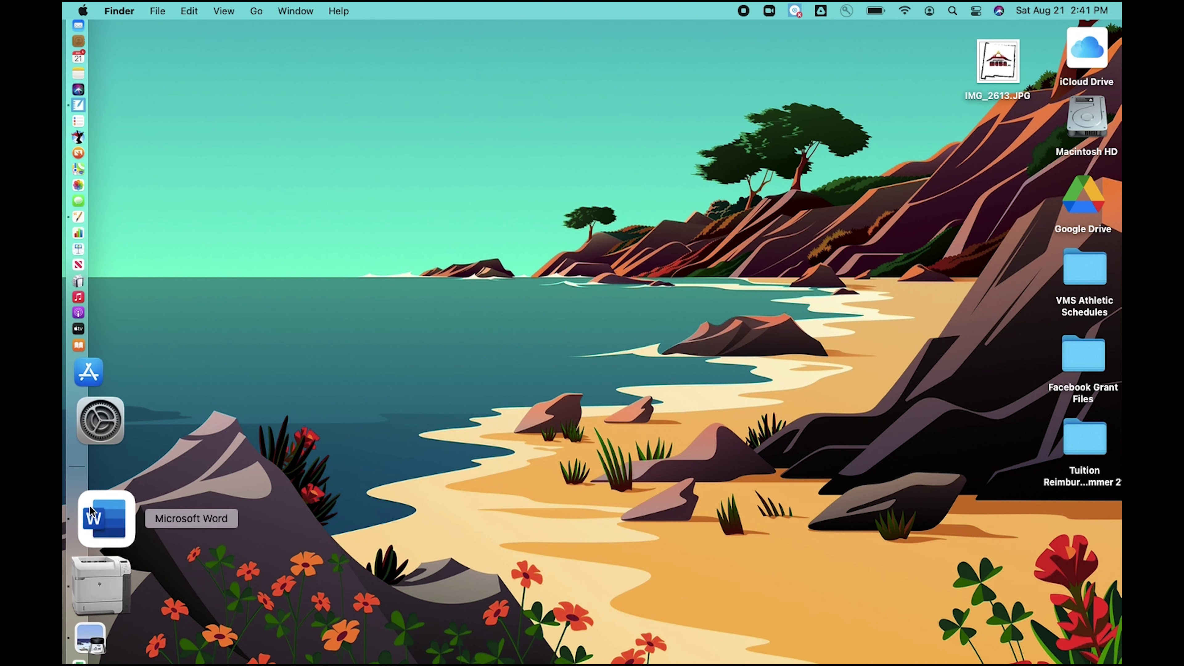
click(91, 513)
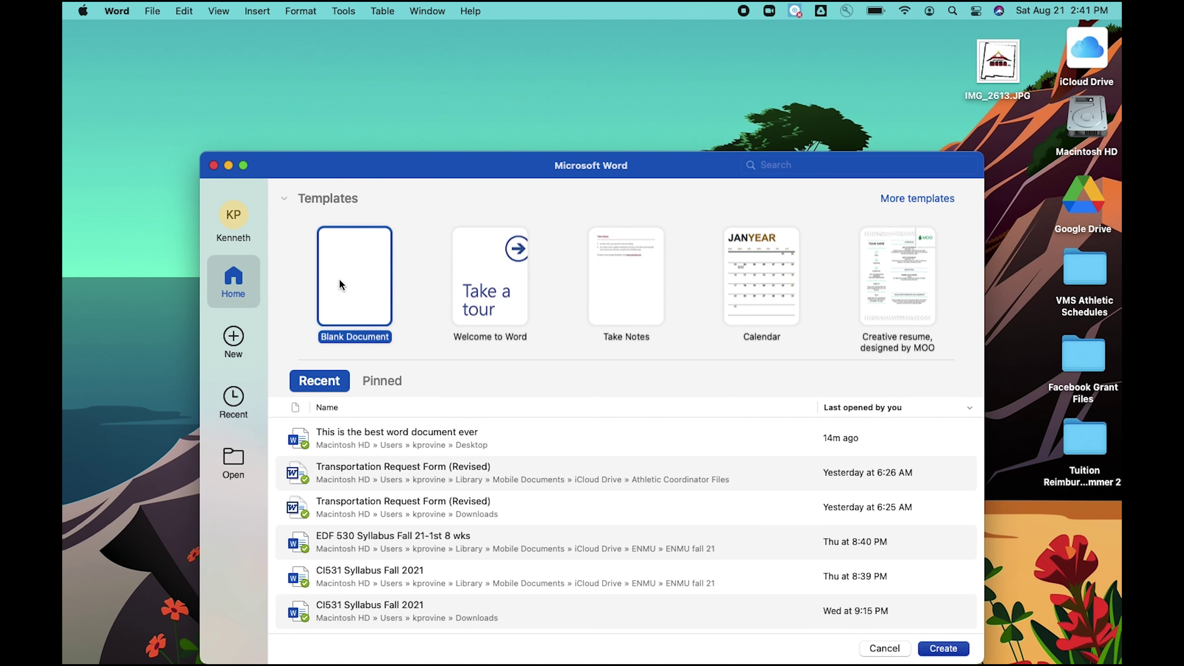
click(939, 653)
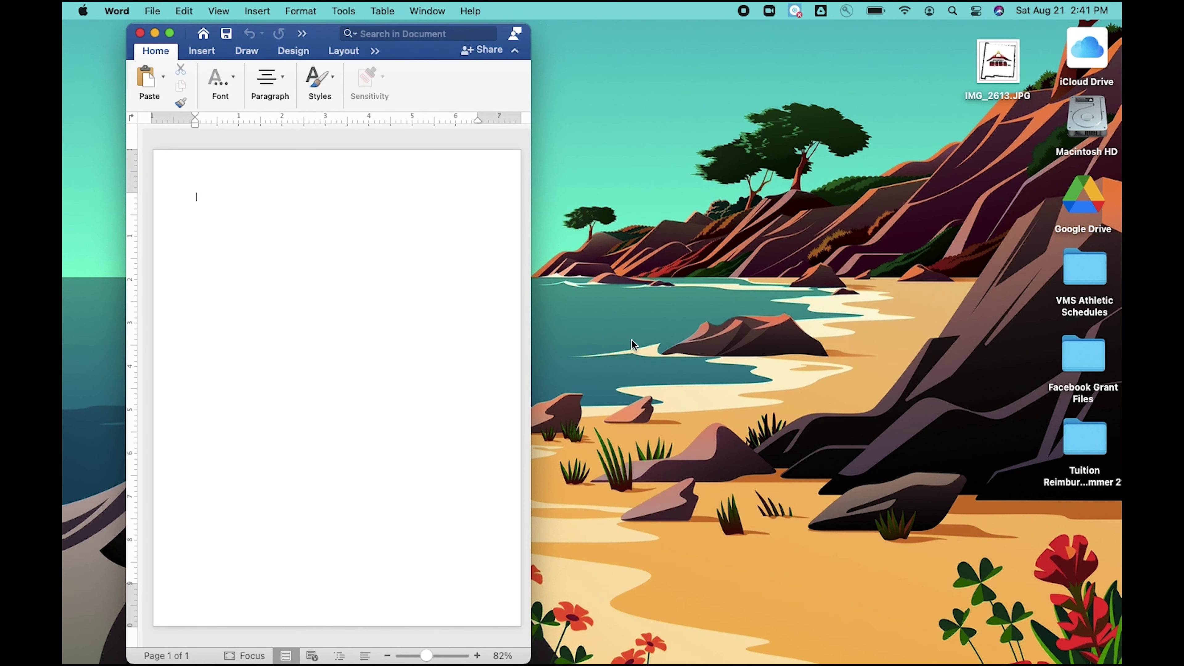
click(170, 34)
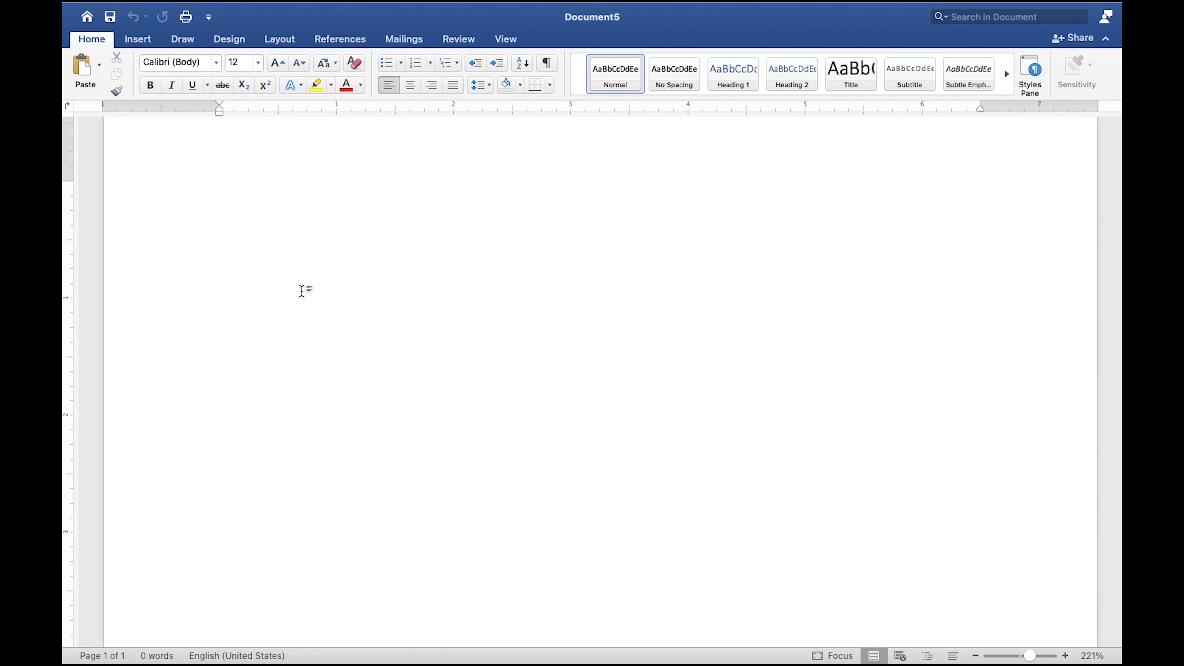
Enter the title 'Microsoft Word Tutorial', correct 'Microsfot' to 'Microsoft', and start a new line
text(Micros)
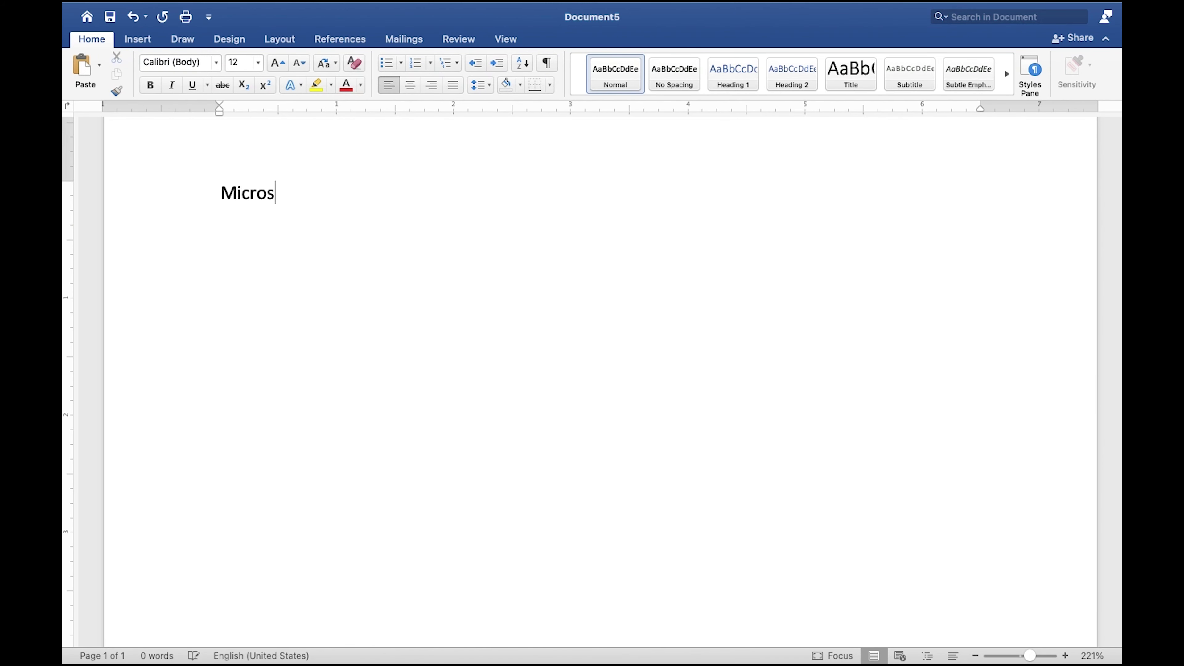
text(fot Word Tur)
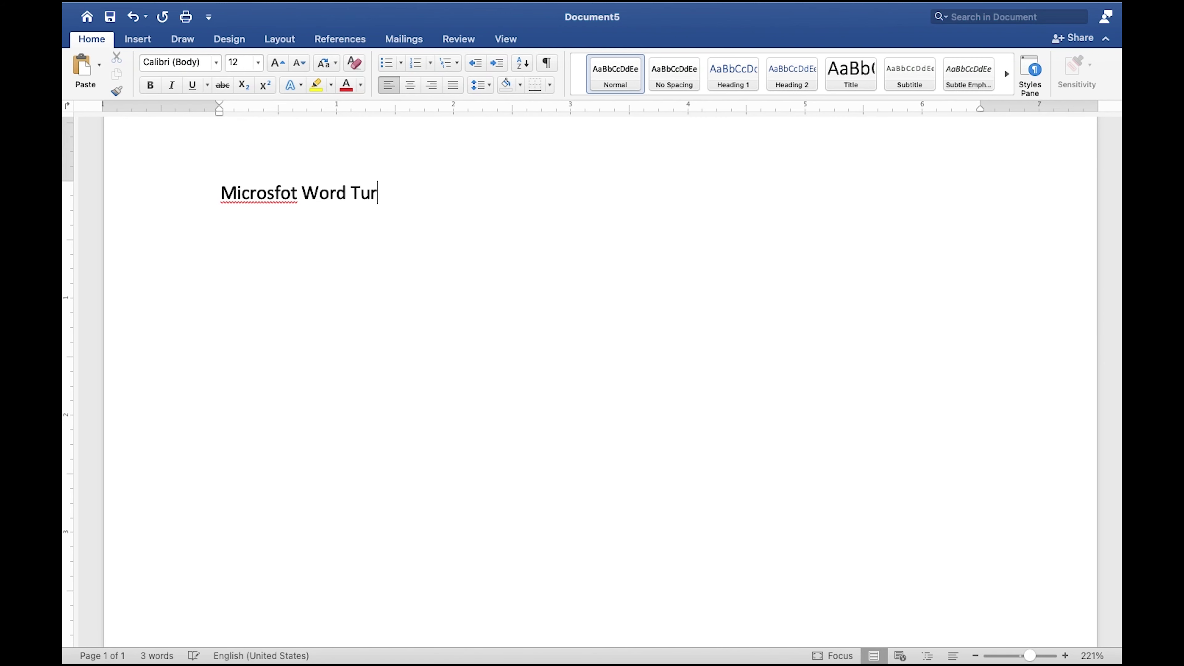
key(BackSpace)
text(torial)
key(Return)
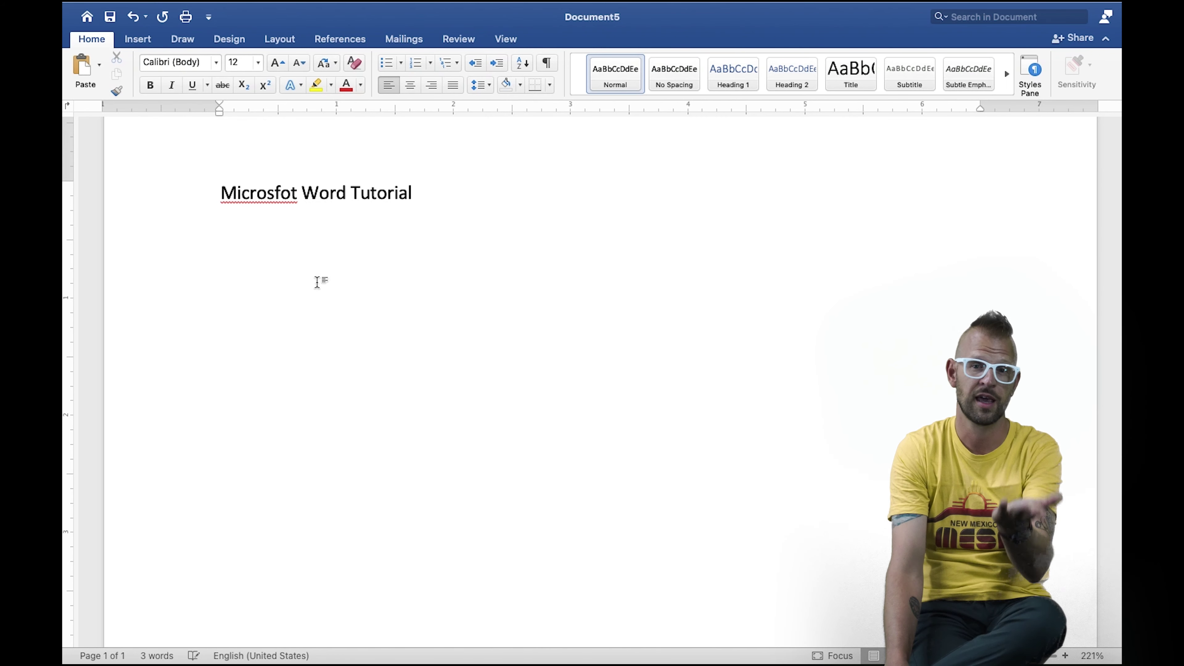
right_click(262, 195)
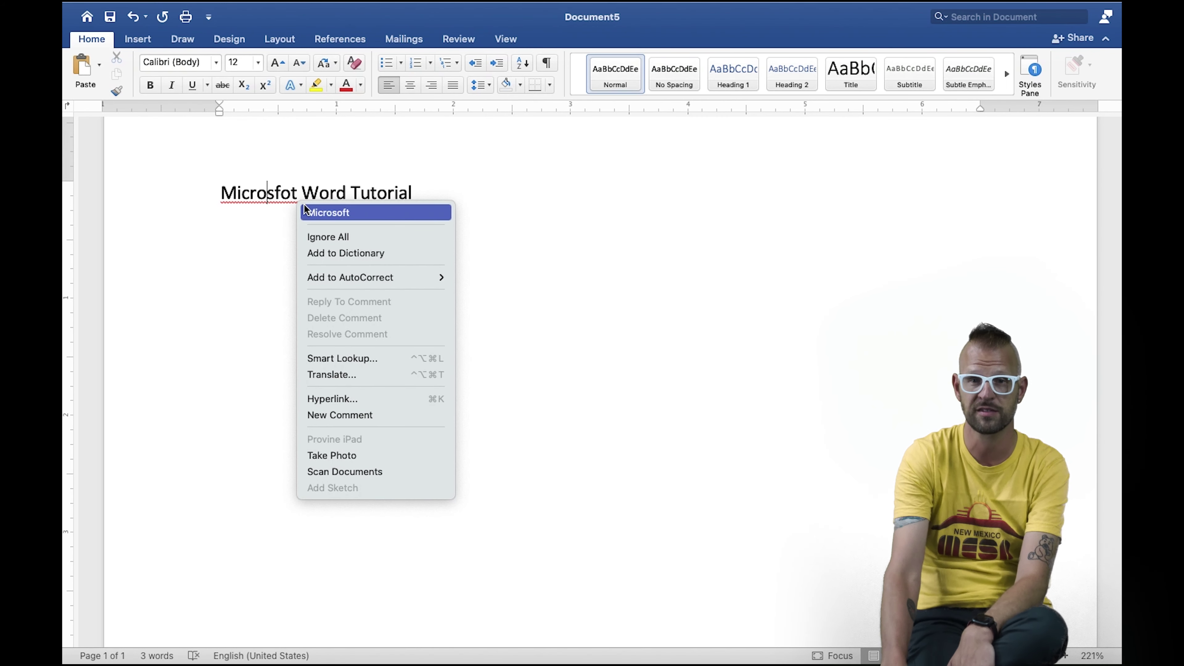
click(318, 212)
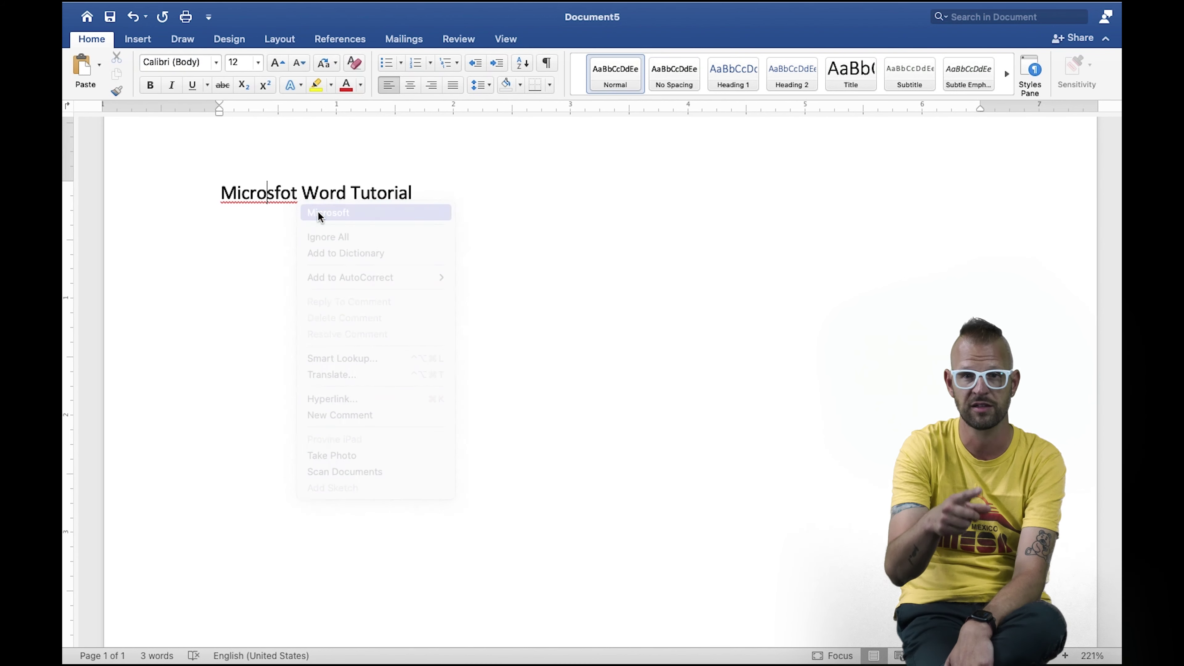
click(444, 190)
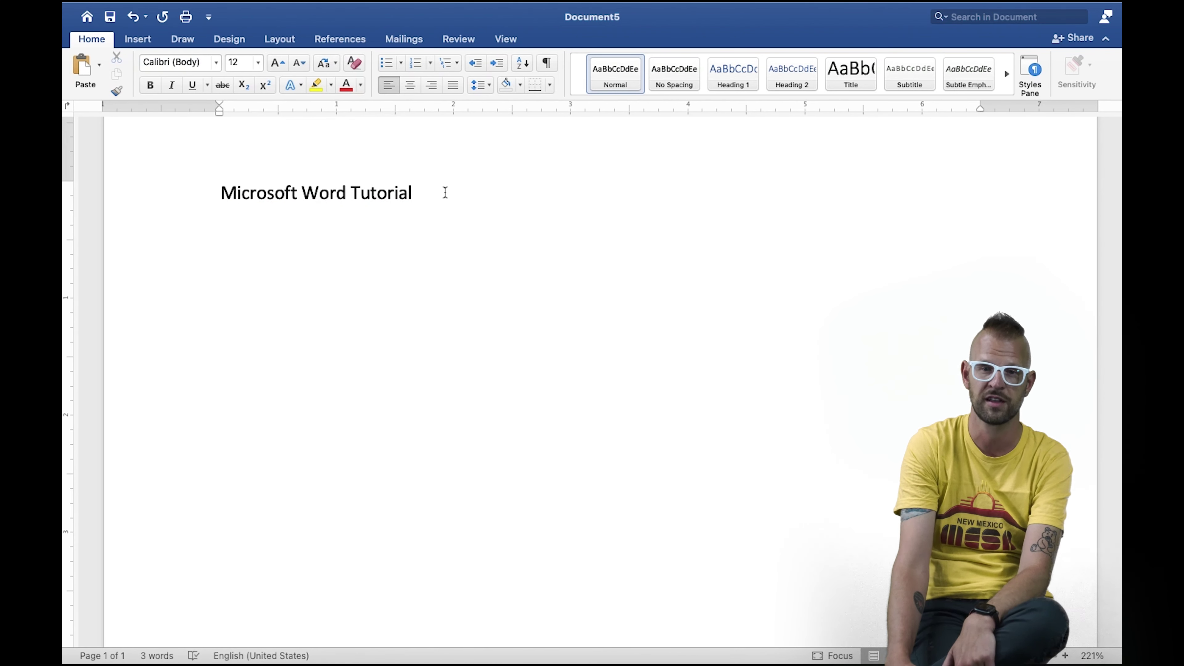
key(Return)
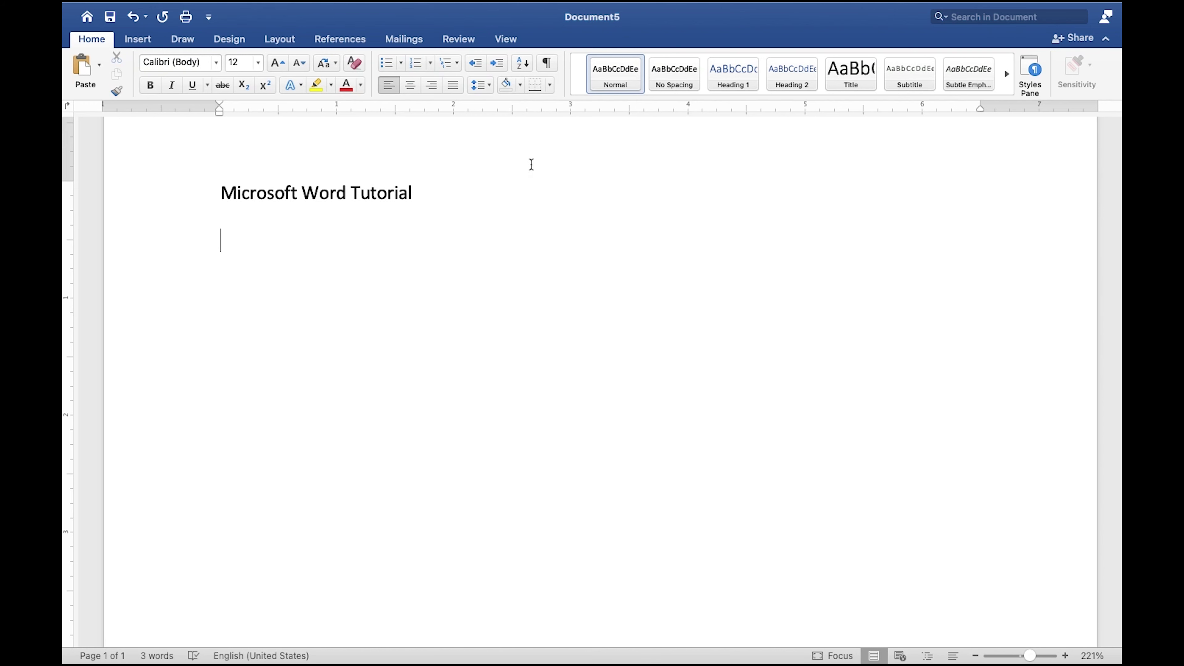
Make the whole title line bold and underlined
drag(434, 188, 238, 192)
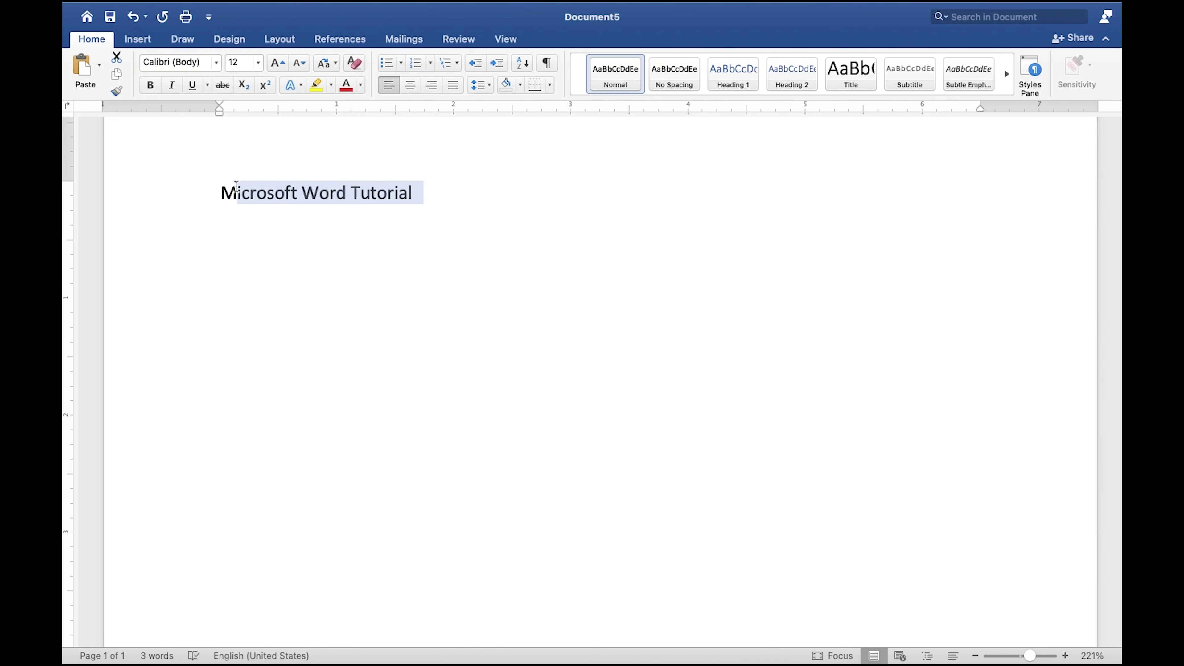
click(150, 86)
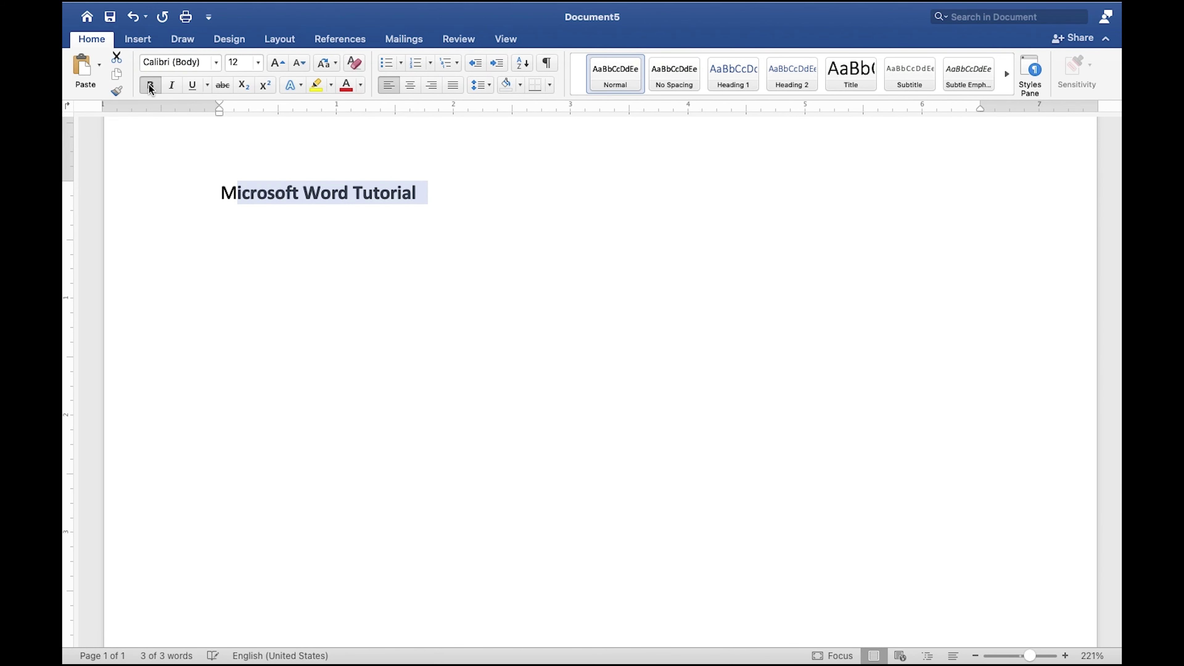
drag(459, 202, 223, 191)
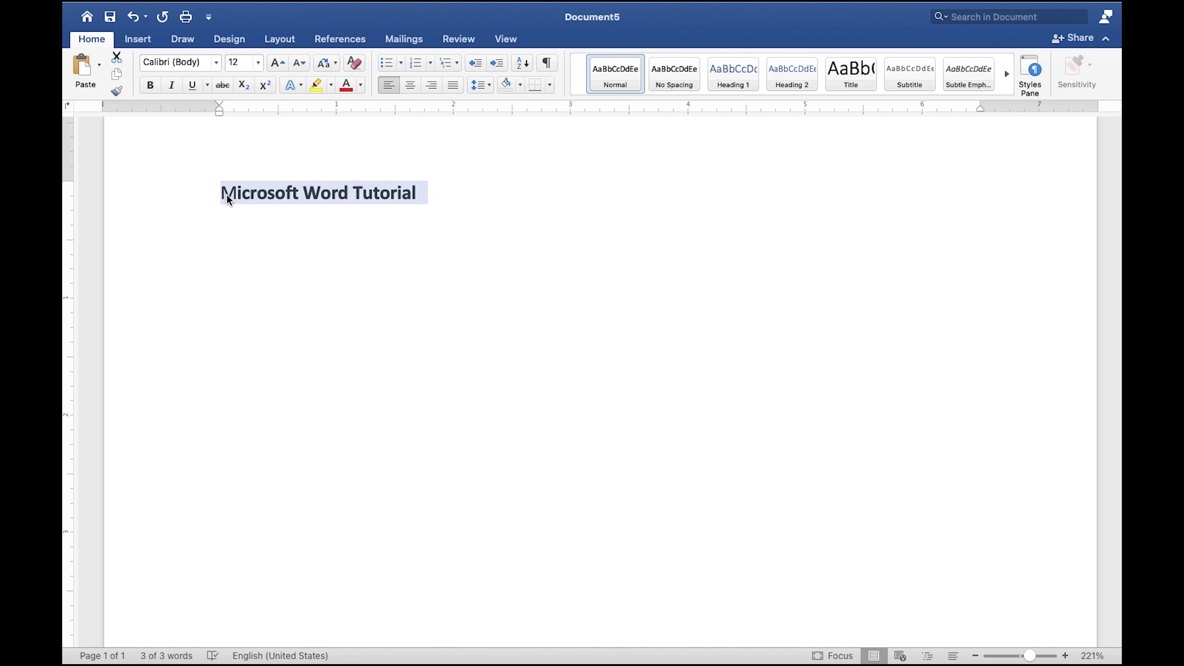
click(149, 87)
click(193, 86)
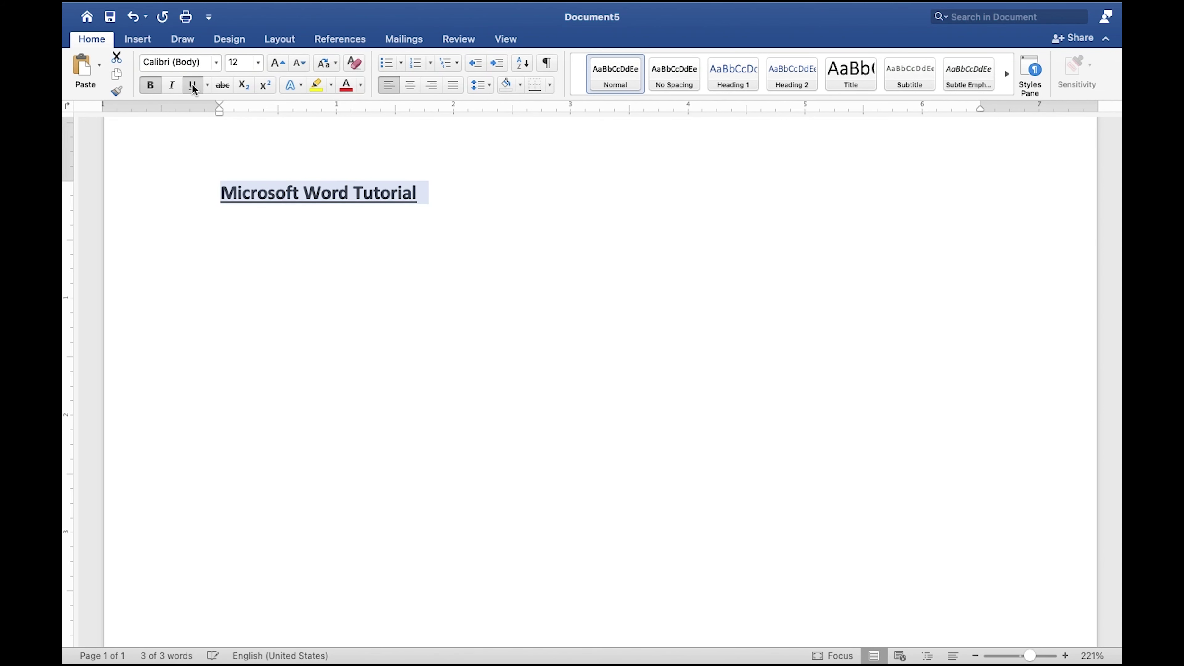
Set the title to Times New Roman, 36 pt, centred on the page
click(216, 64)
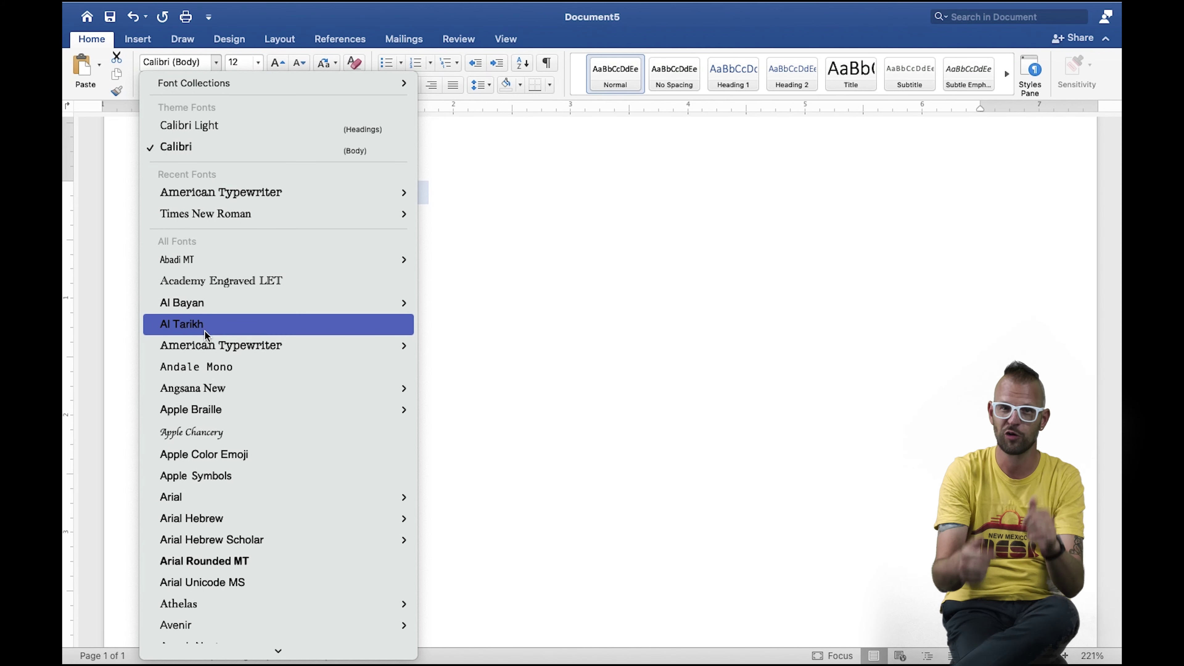
mouse_move(206, 349)
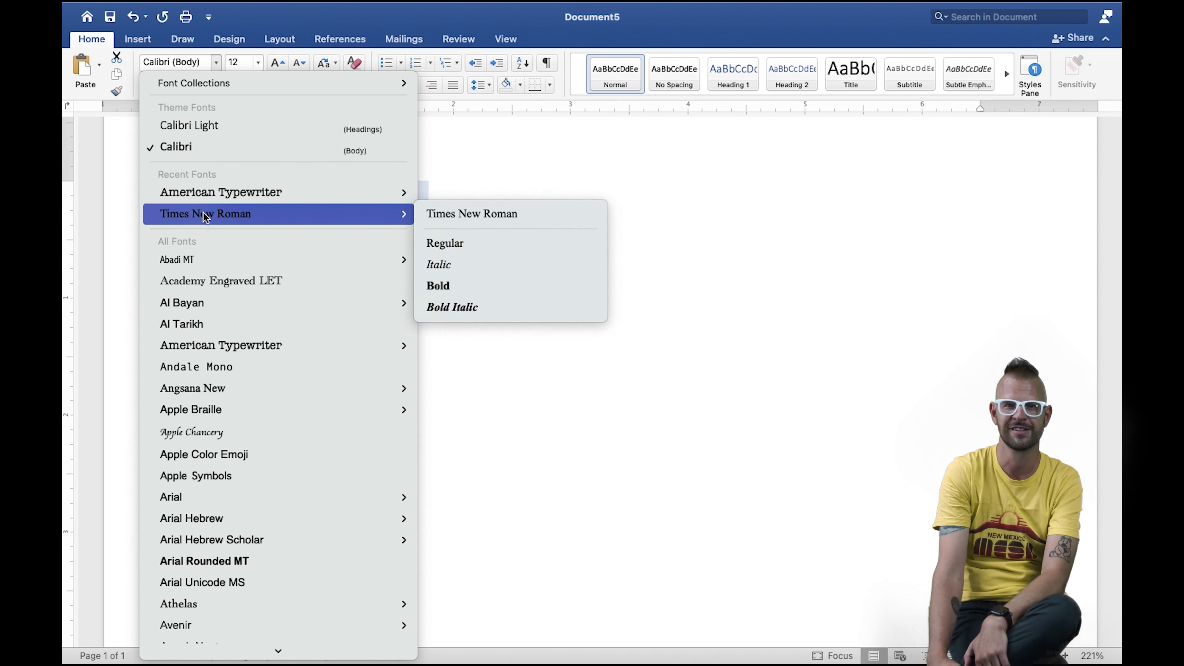
key(Escape)
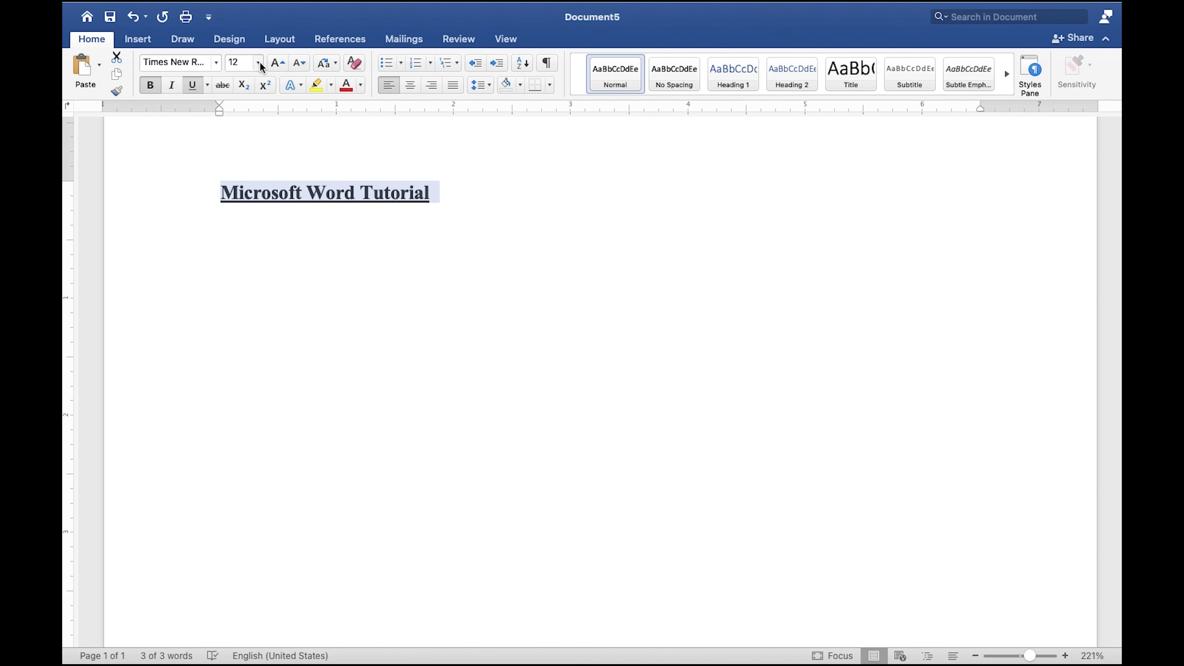
click(258, 64)
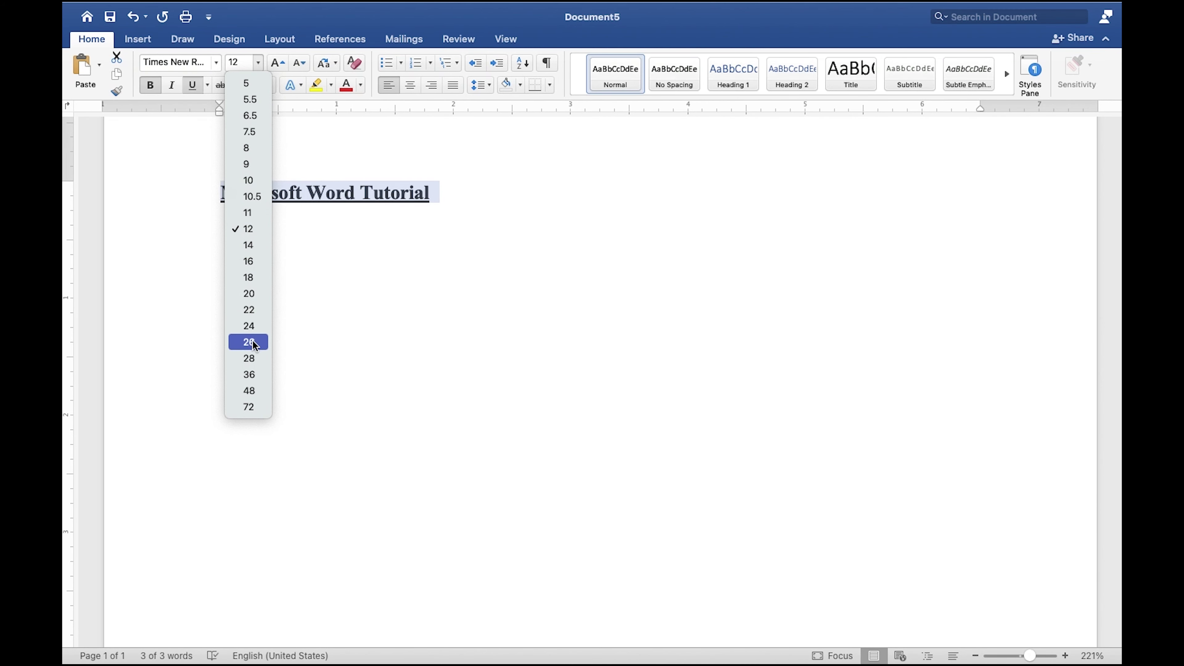
click(251, 374)
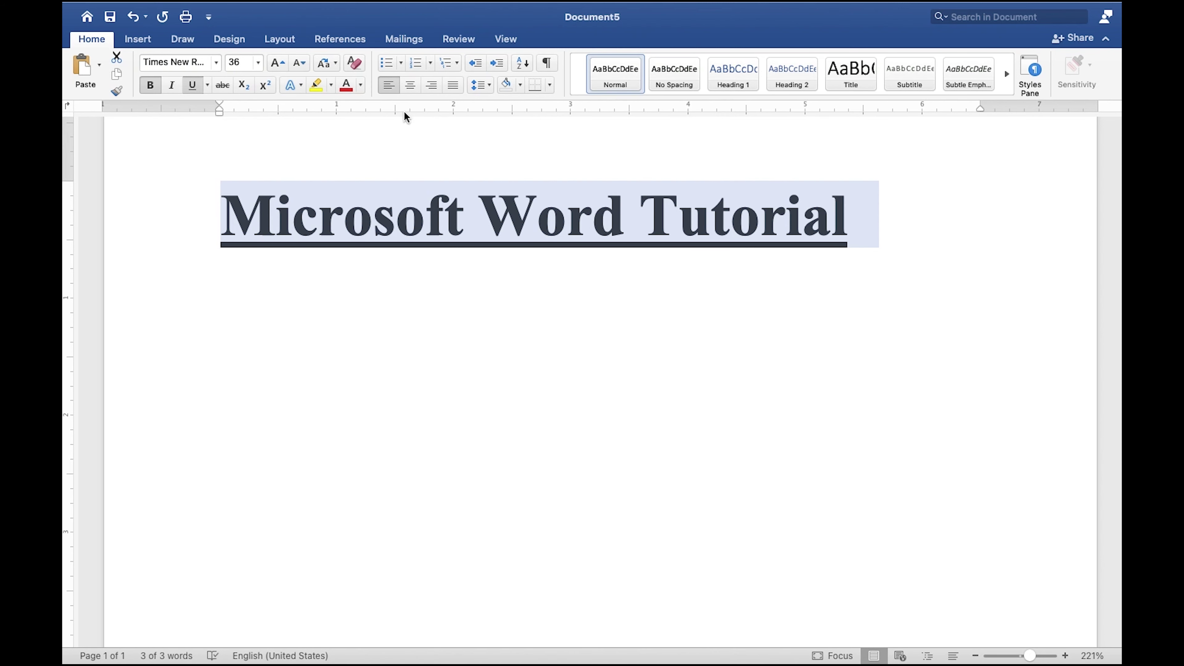
click(411, 85)
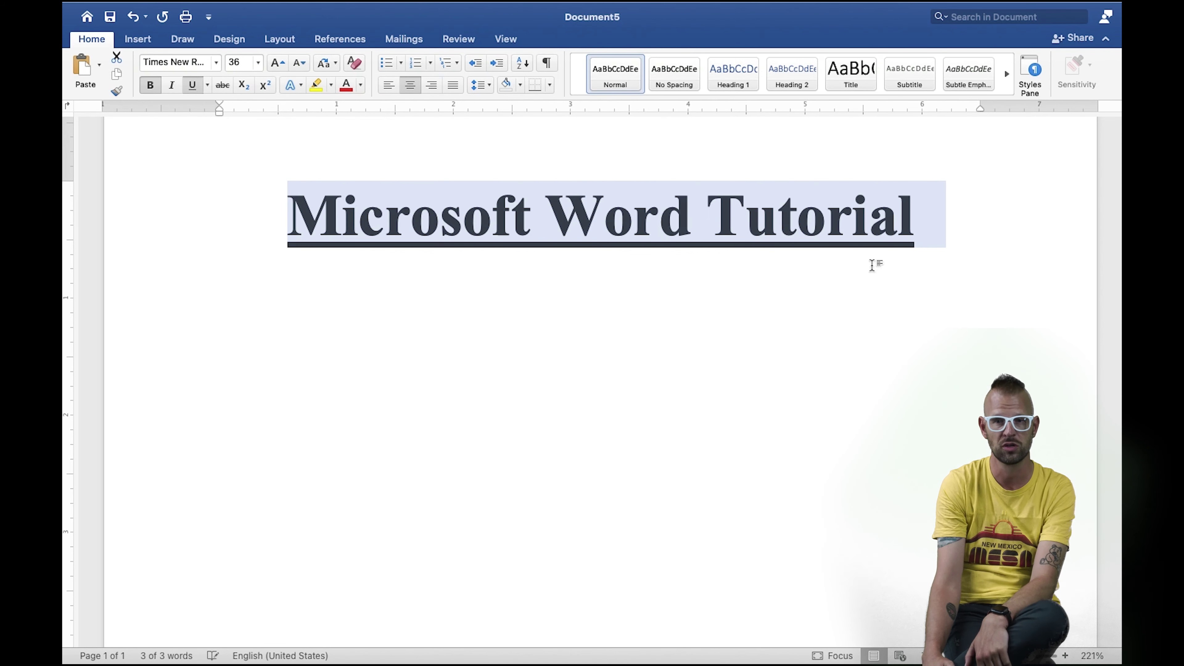
Start a new left-aligned paragraph below the title
click(982, 242)
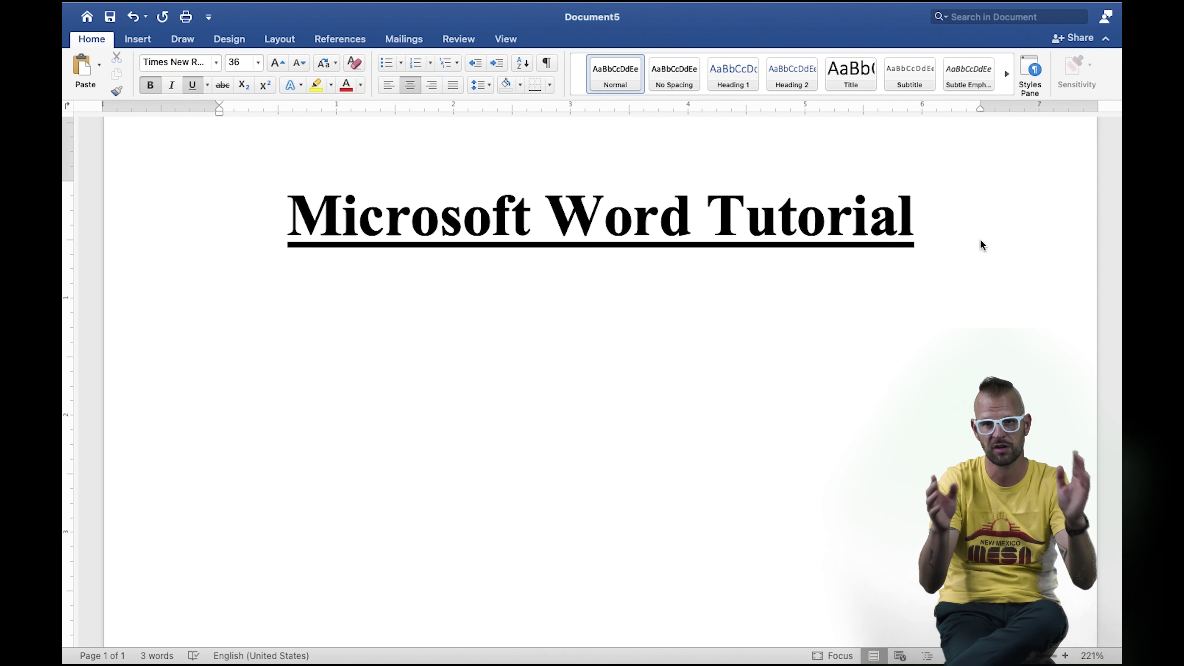
key(Return)
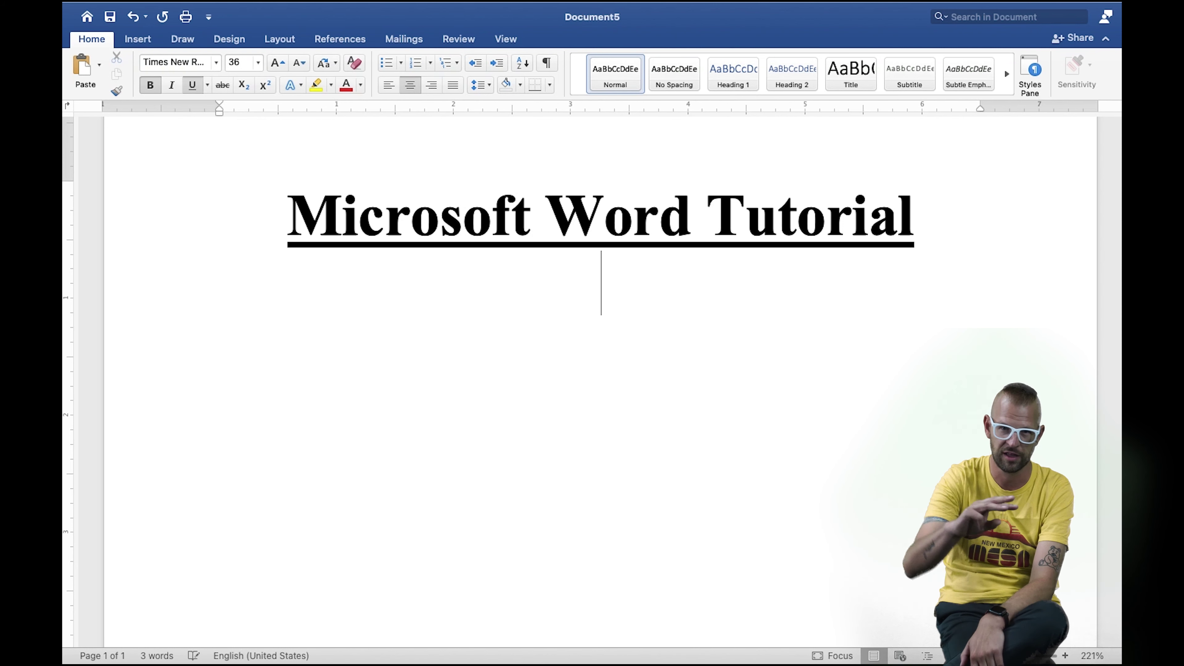
click(389, 85)
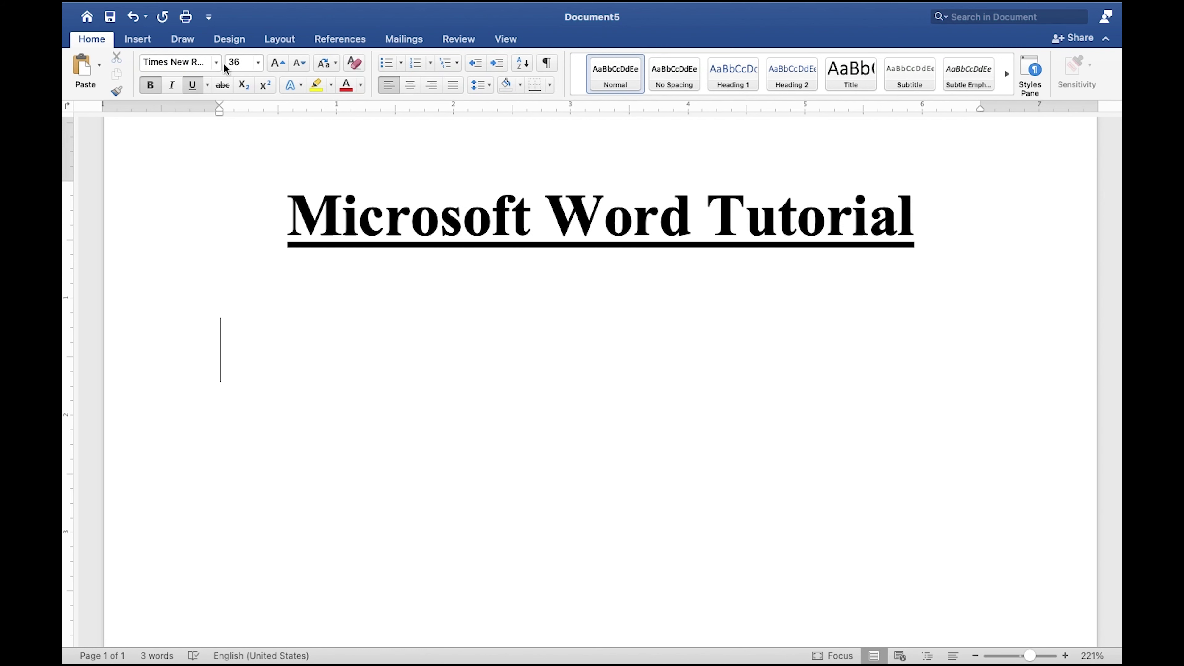
click(138, 40)
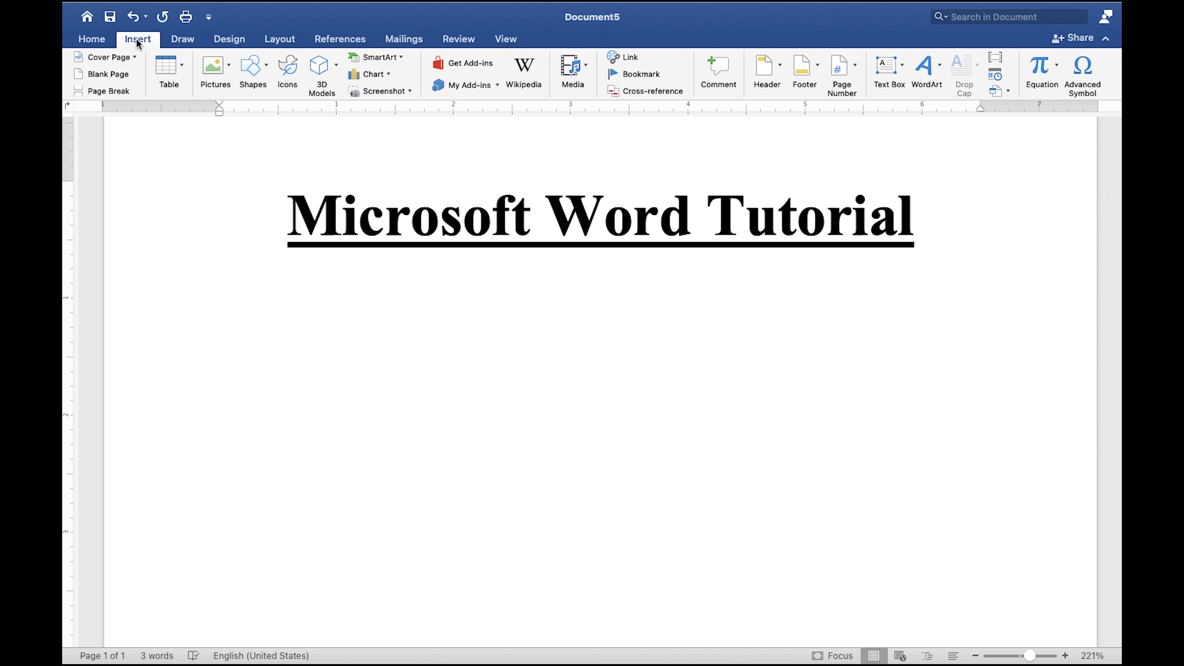
Insert a custom table with 2 columns and 9 rows below the title
click(183, 66)
click(202, 255)
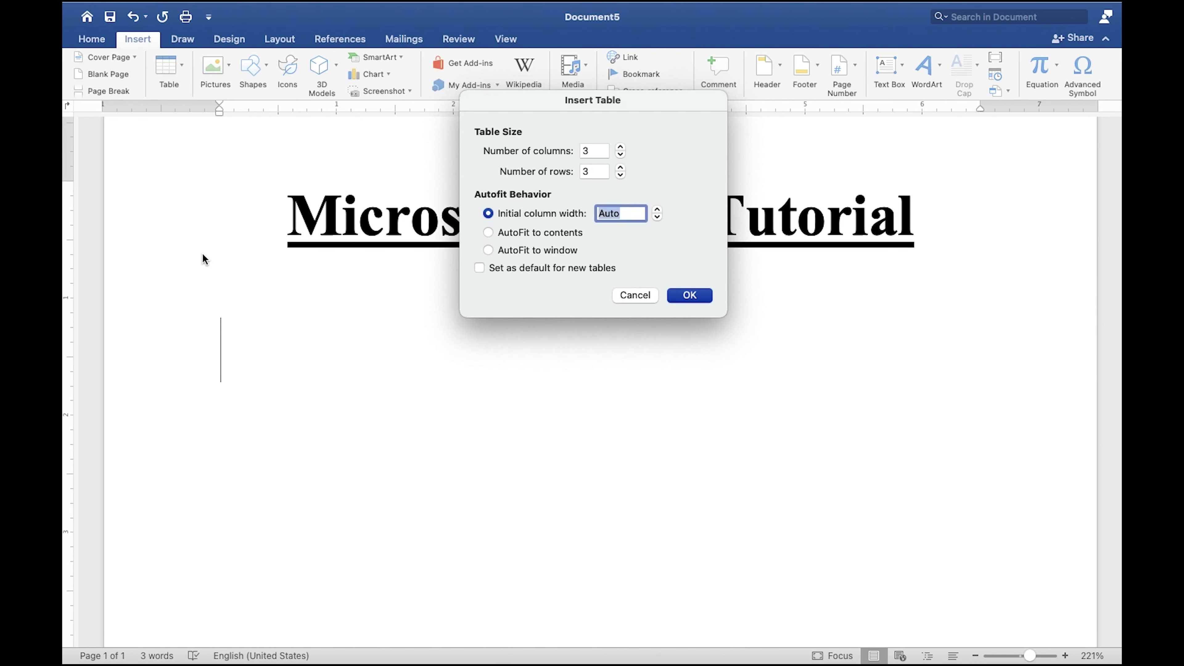
click(621, 155)
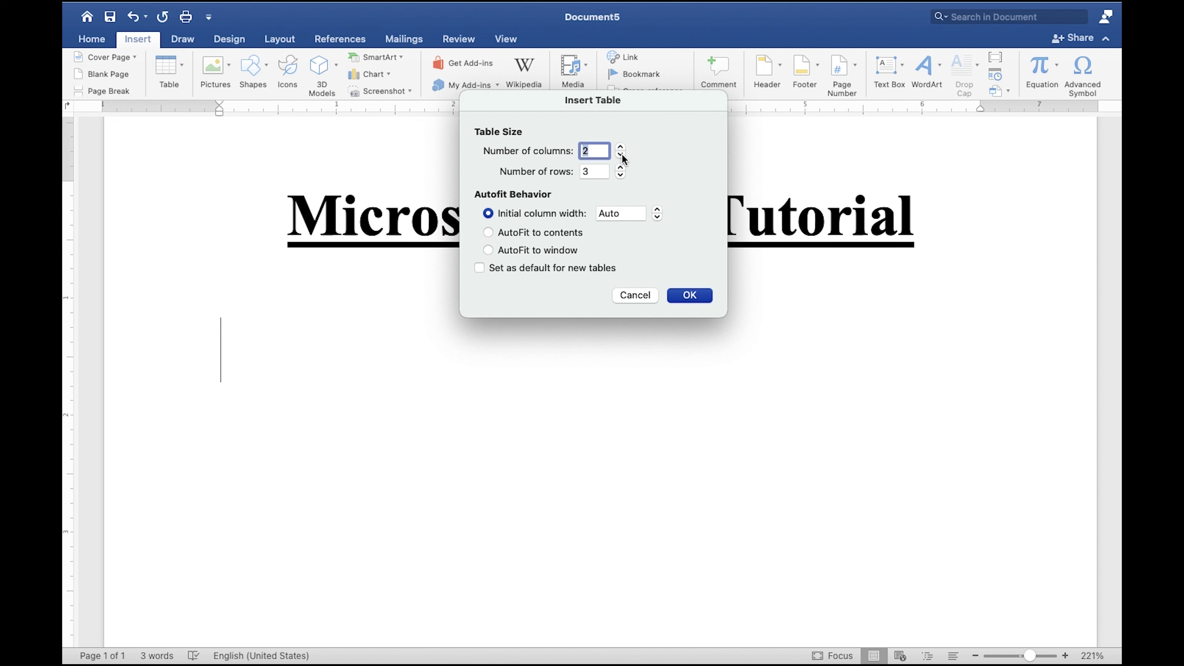
click(621, 168)
click(620, 167)
click(621, 168)
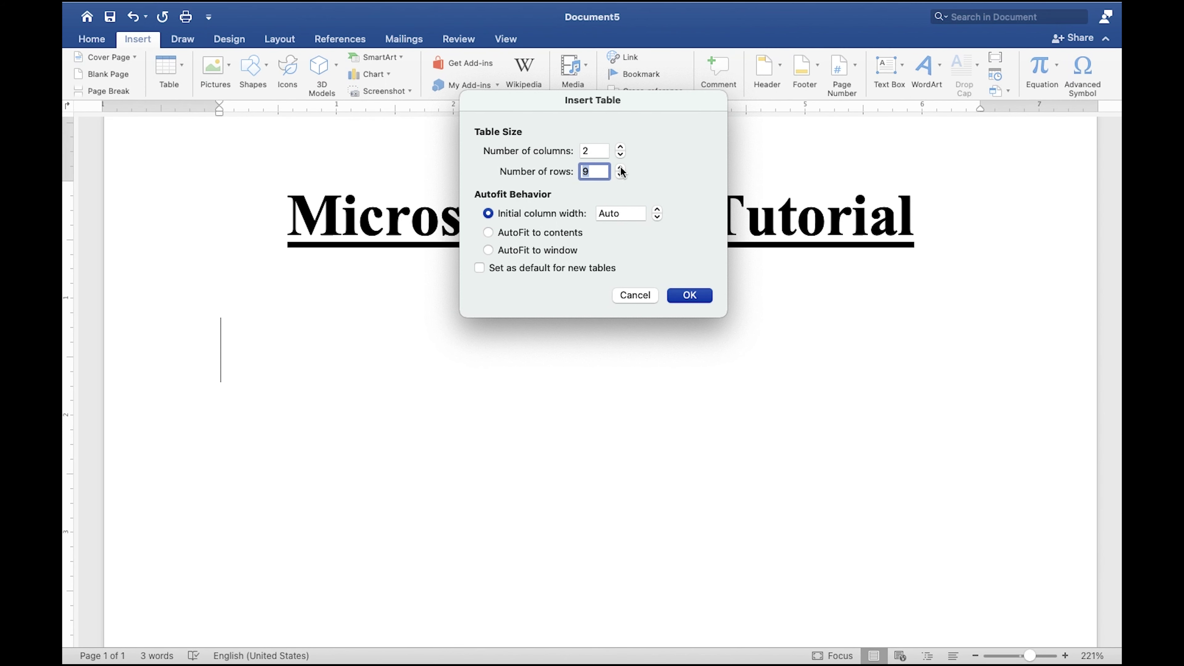
click(620, 168)
click(690, 296)
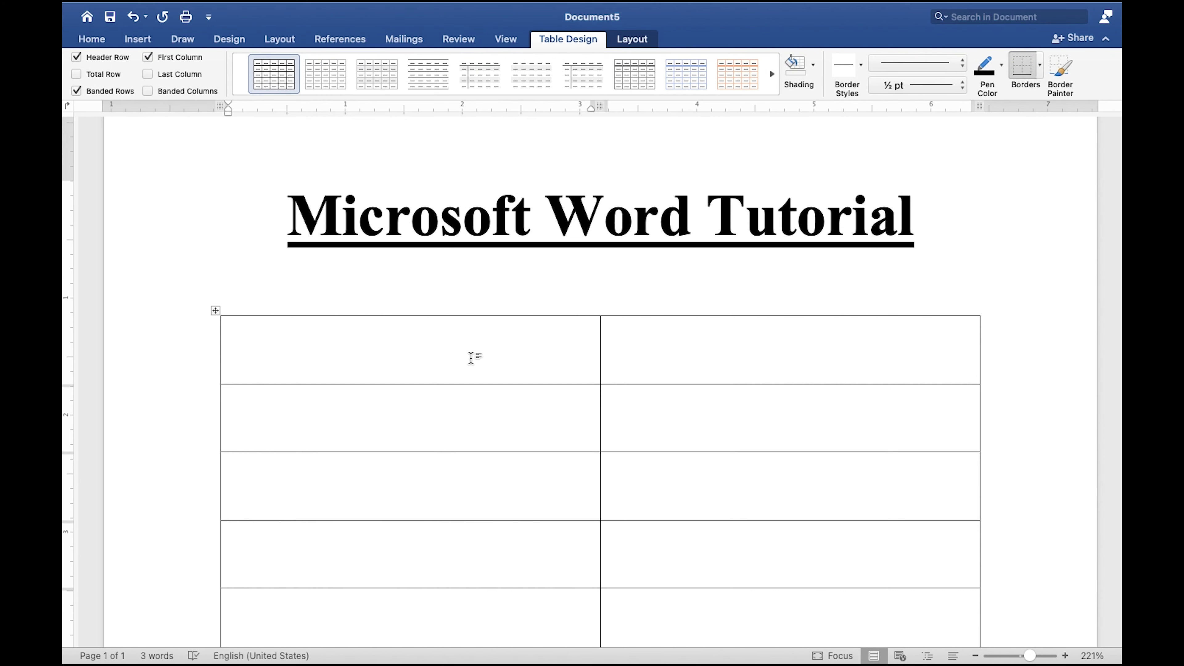
Label the header cells X and Y, centred and not bold
text(X)
click(746, 365)
text(Y)
drag(745, 363, 264, 347)
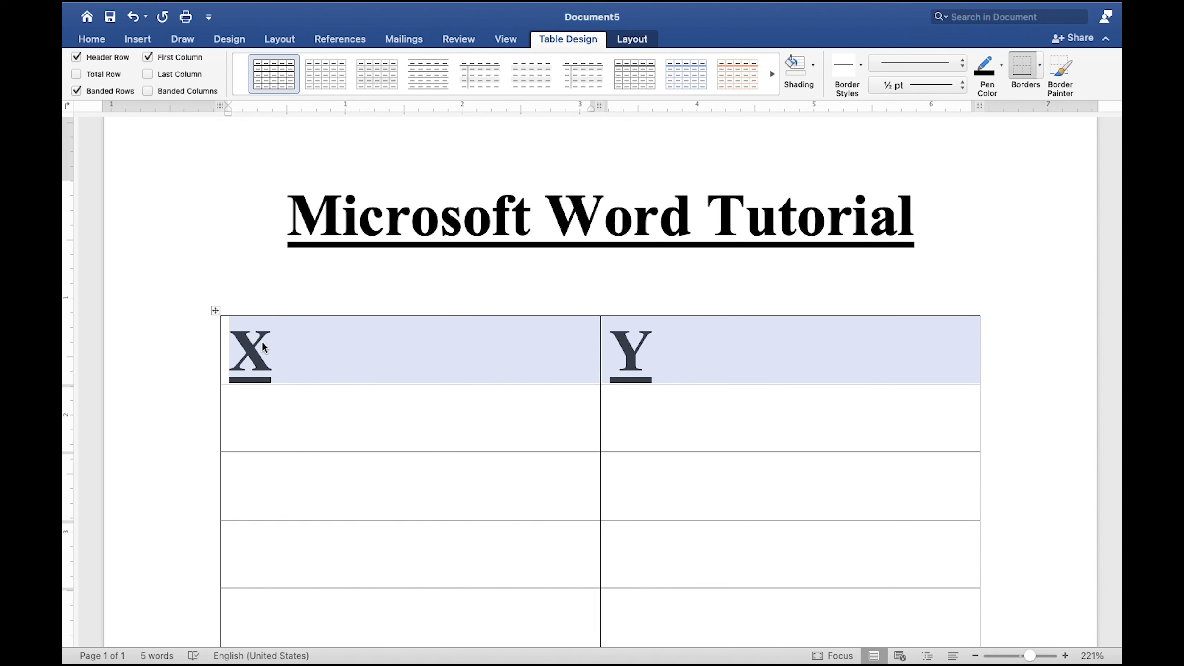
click(95, 39)
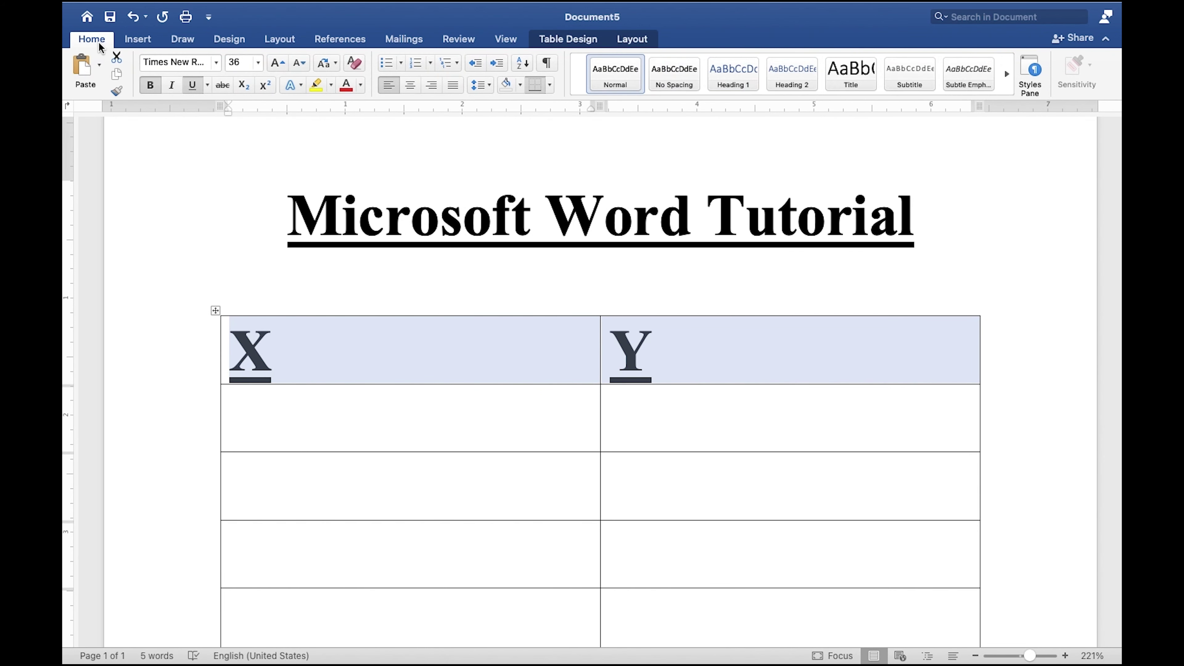
click(411, 85)
click(154, 86)
Set all table text to 12 pt and place the insertion point below the table
drag(246, 338, 654, 503)
click(258, 63)
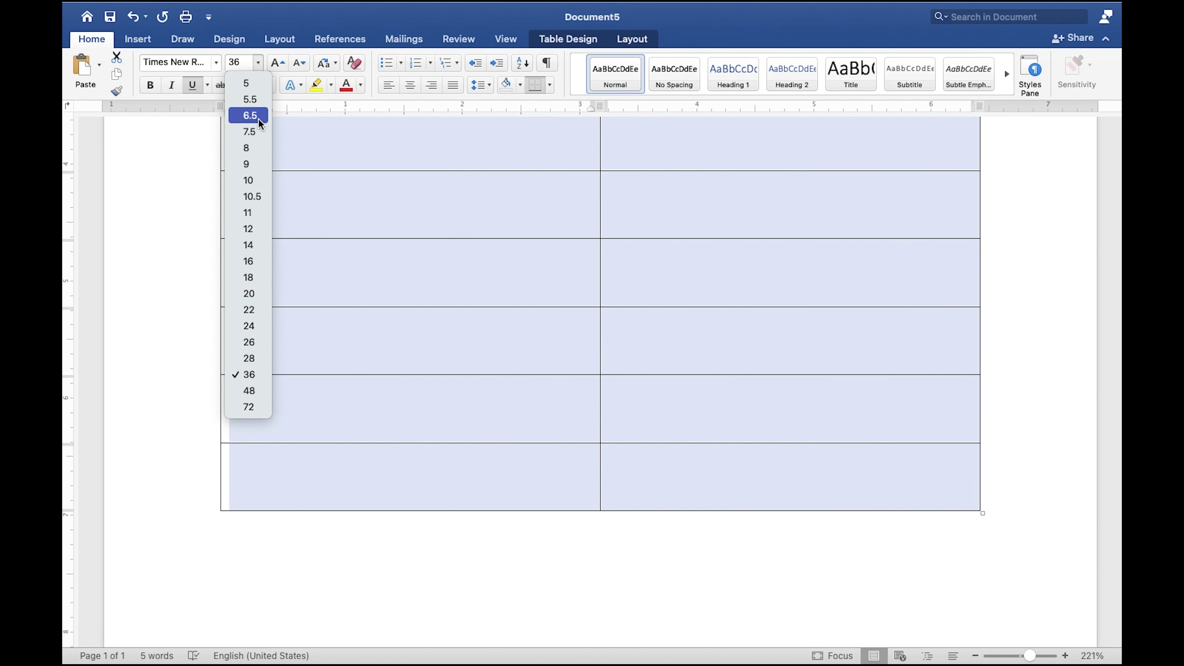
click(247, 230)
click(410, 315)
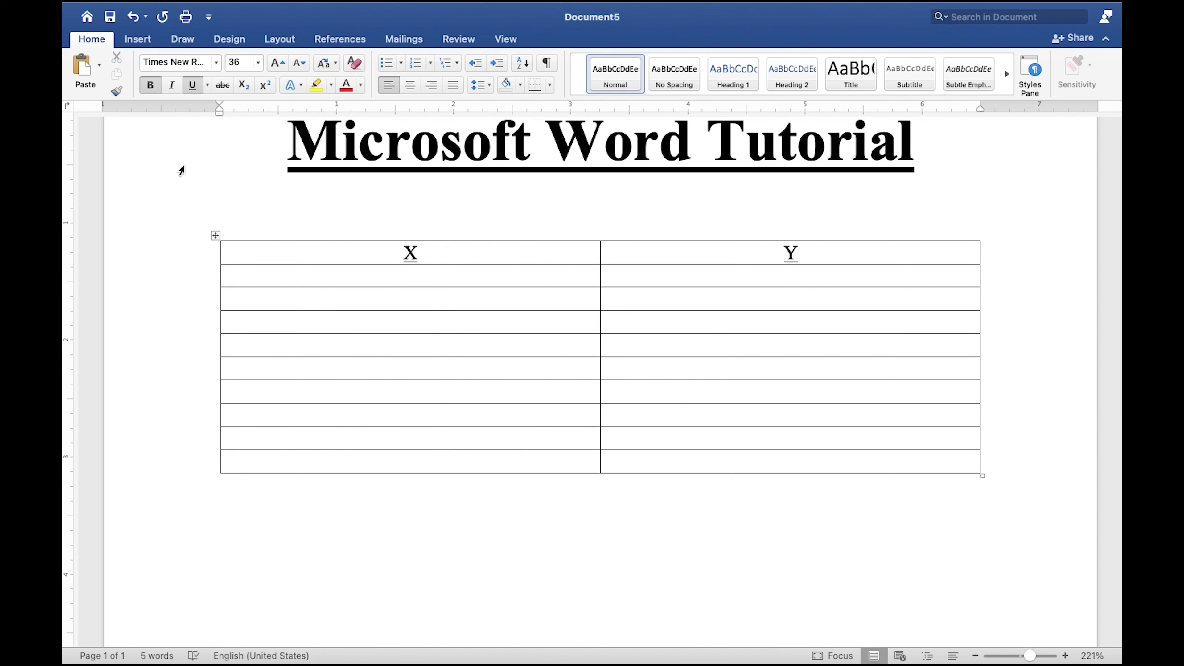
Insert the logo picture IMG_2613.JPG from the Desktop below the table
click(142, 39)
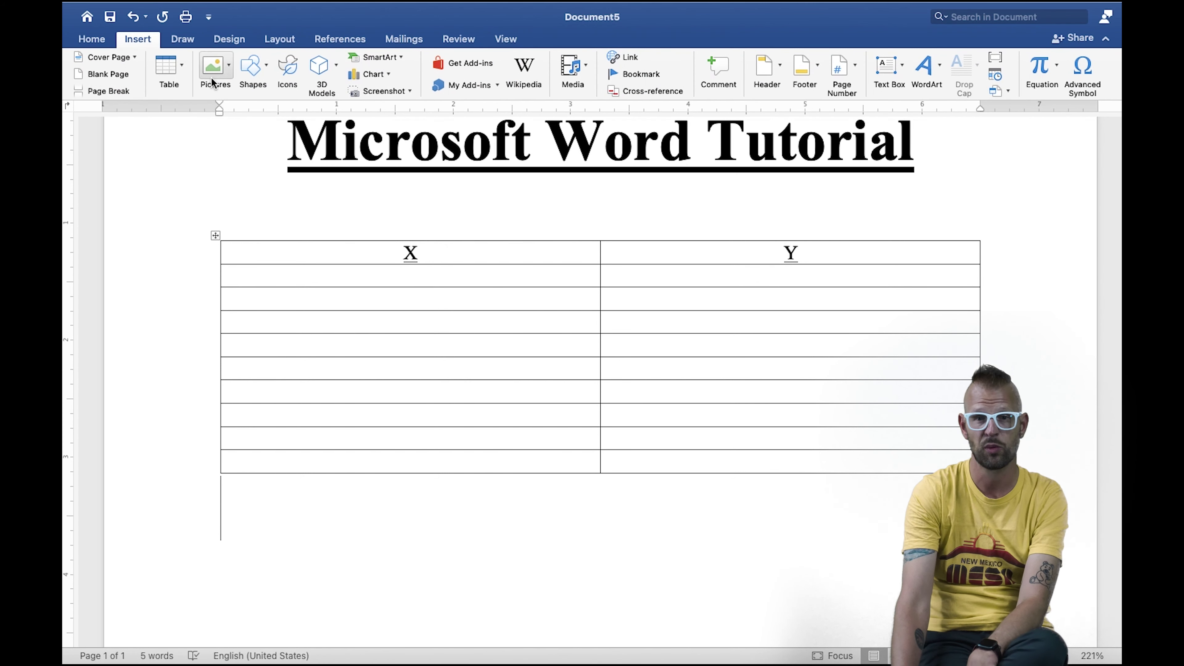
click(227, 66)
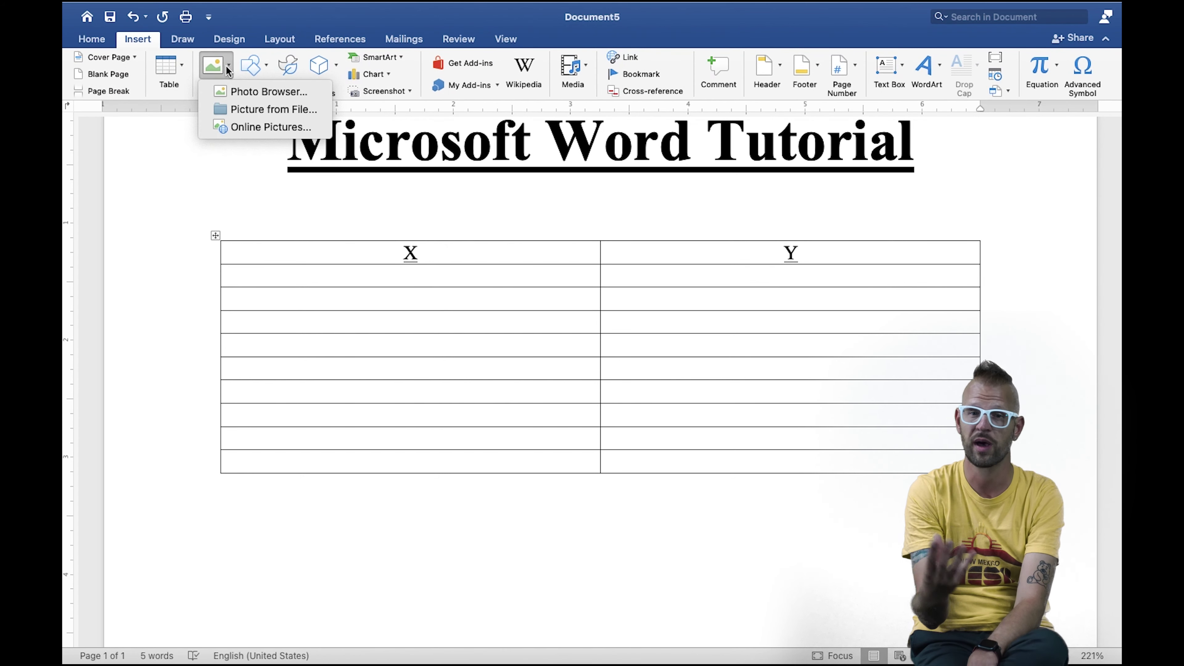
click(236, 110)
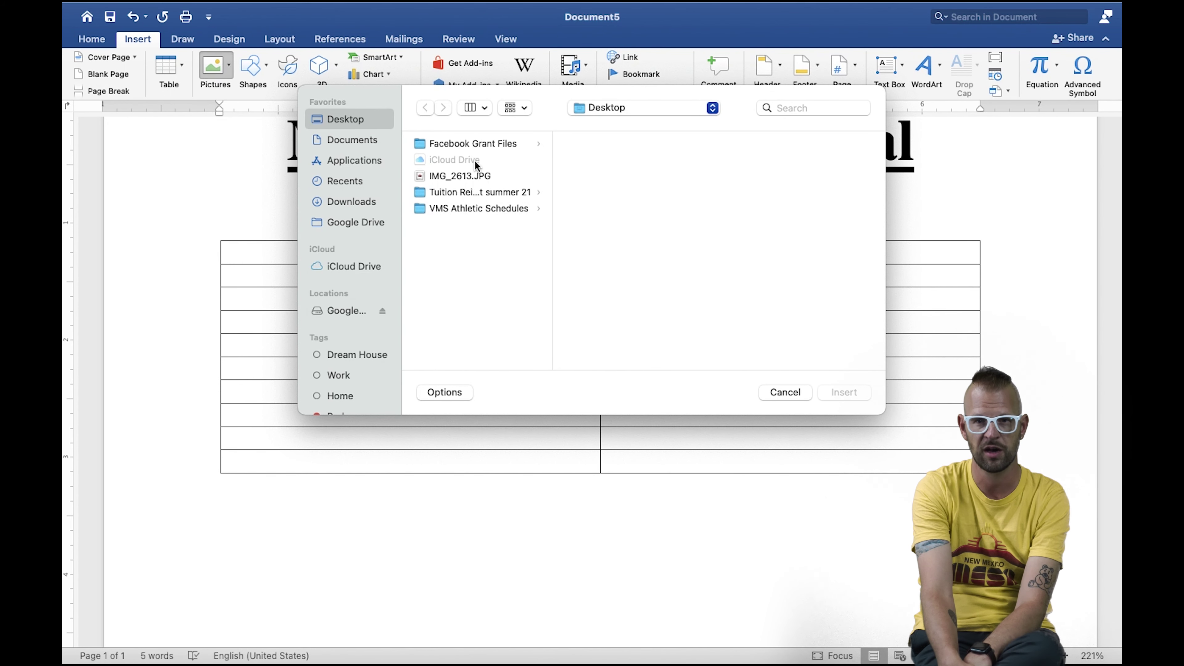
click(468, 179)
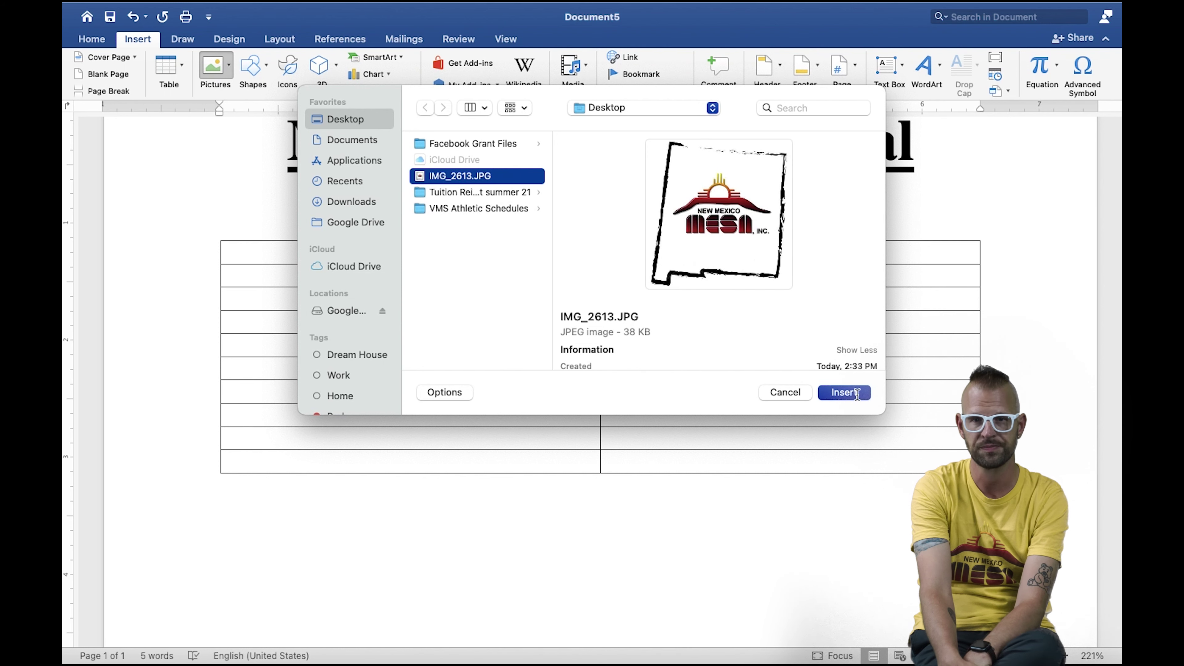
click(844, 392)
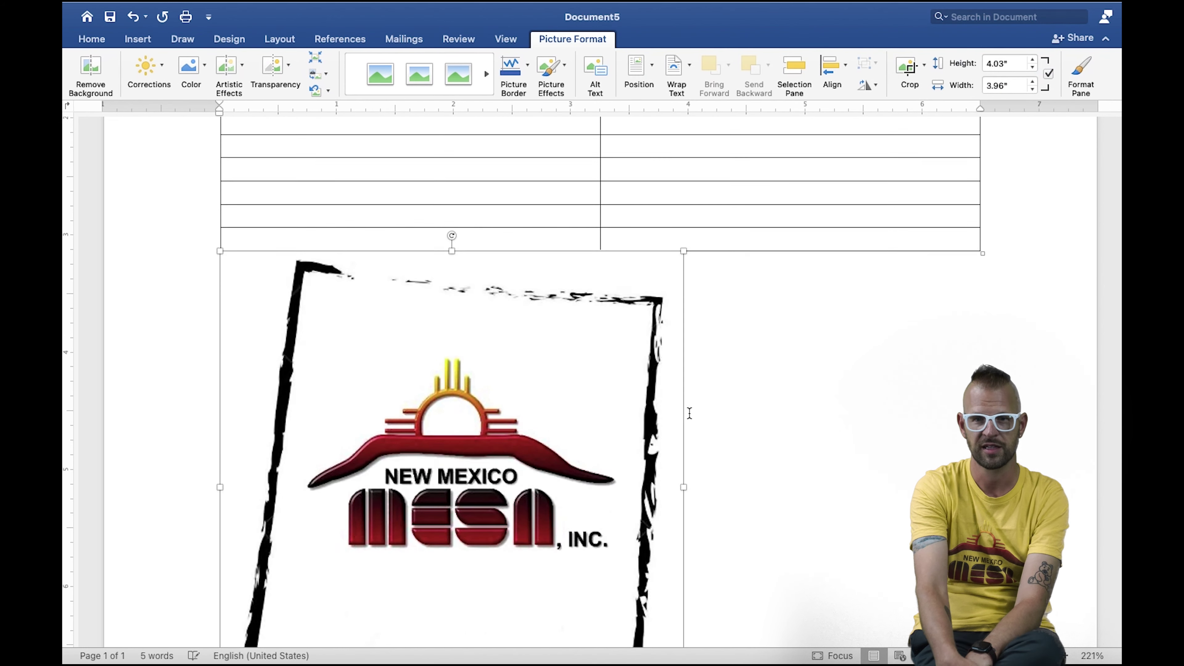
Float the logo in front of text, resize it to about 2.29" × 2.33", and centre it under the table
scroll(689, 413, down, 3)
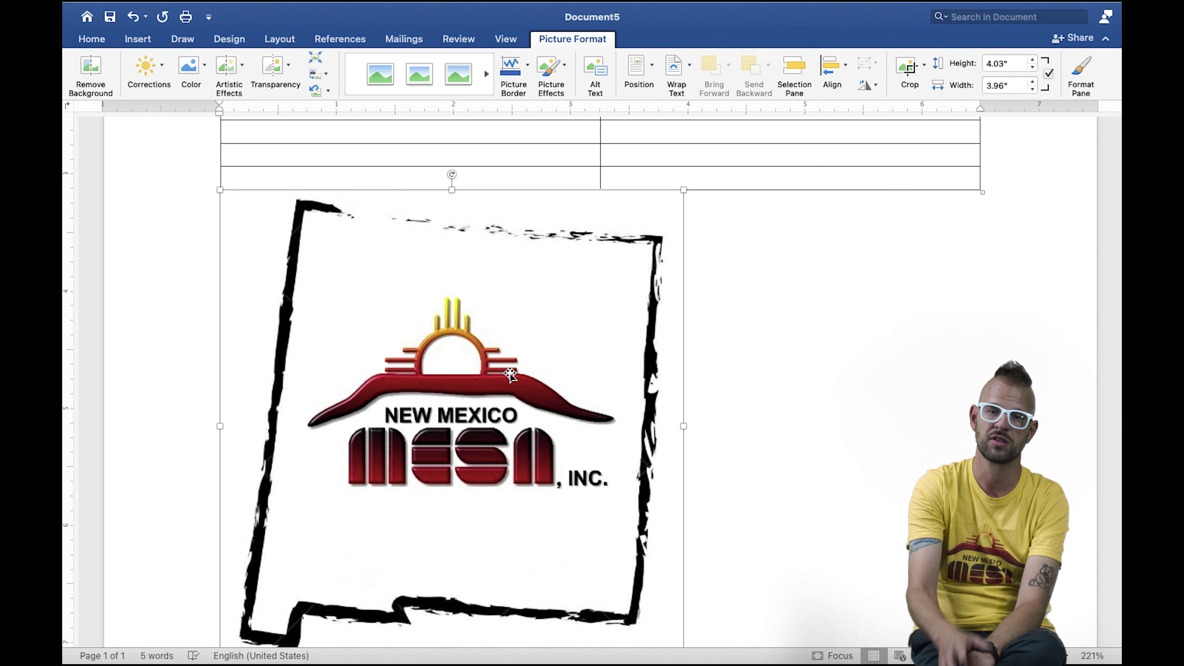
click(689, 67)
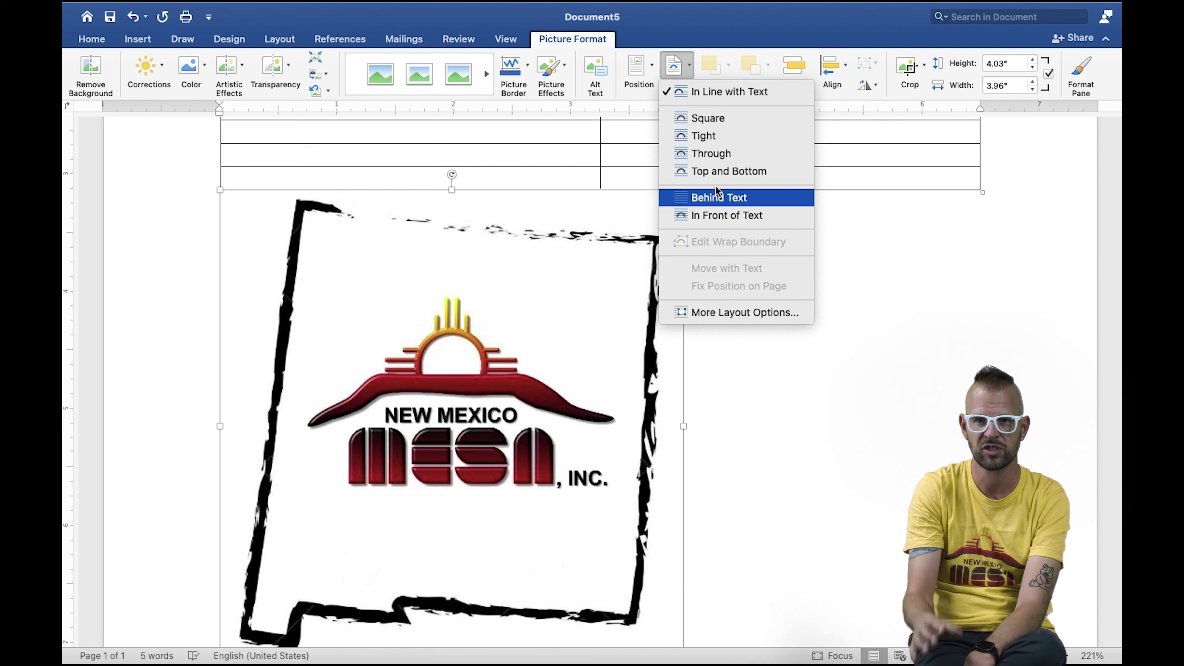
click(715, 212)
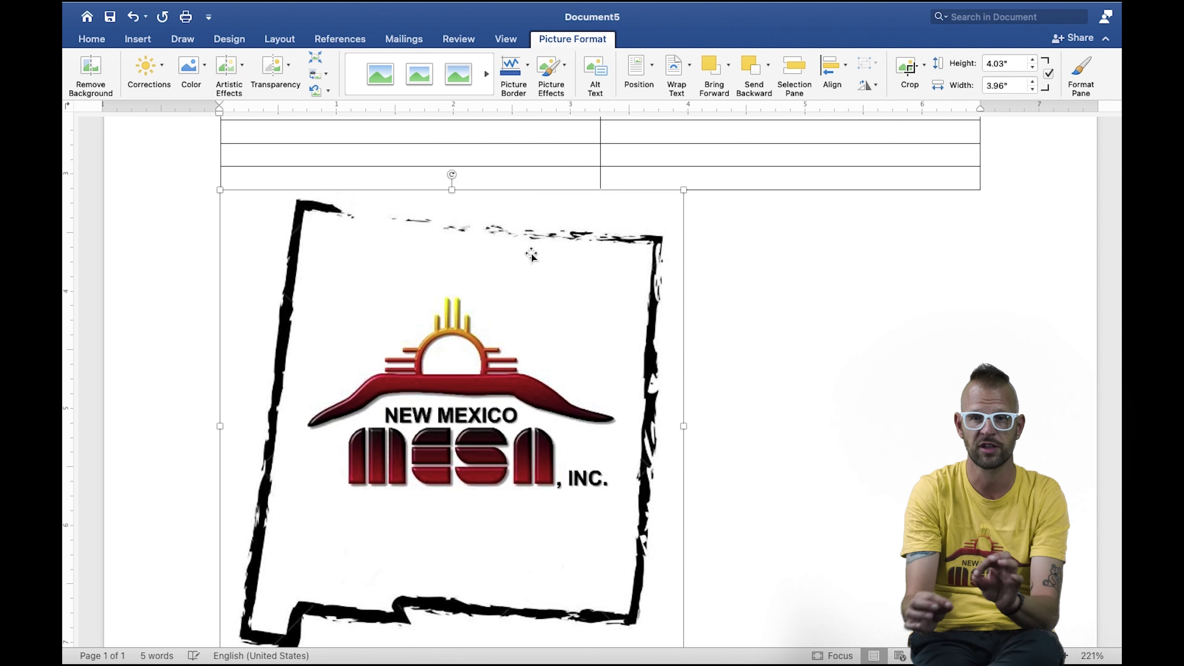
drag(512, 295, 651, 309)
scroll(662, 466, down, 2)
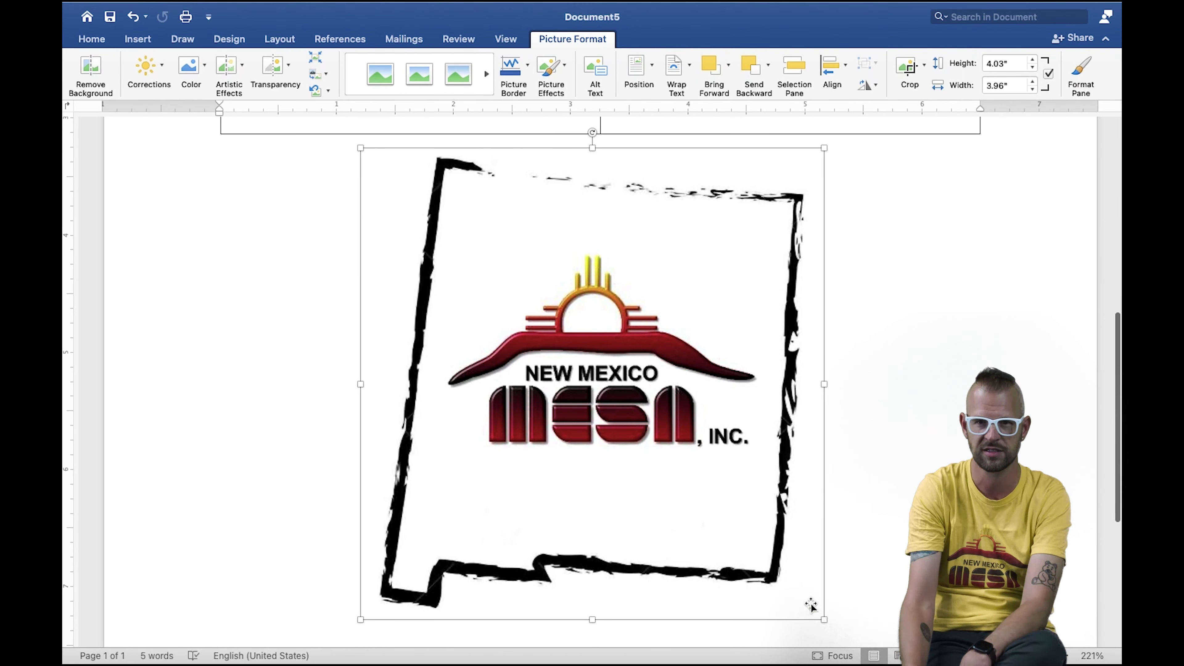
drag(826, 622, 628, 333)
drag(526, 260, 618, 263)
scroll(619, 263, up, 10)
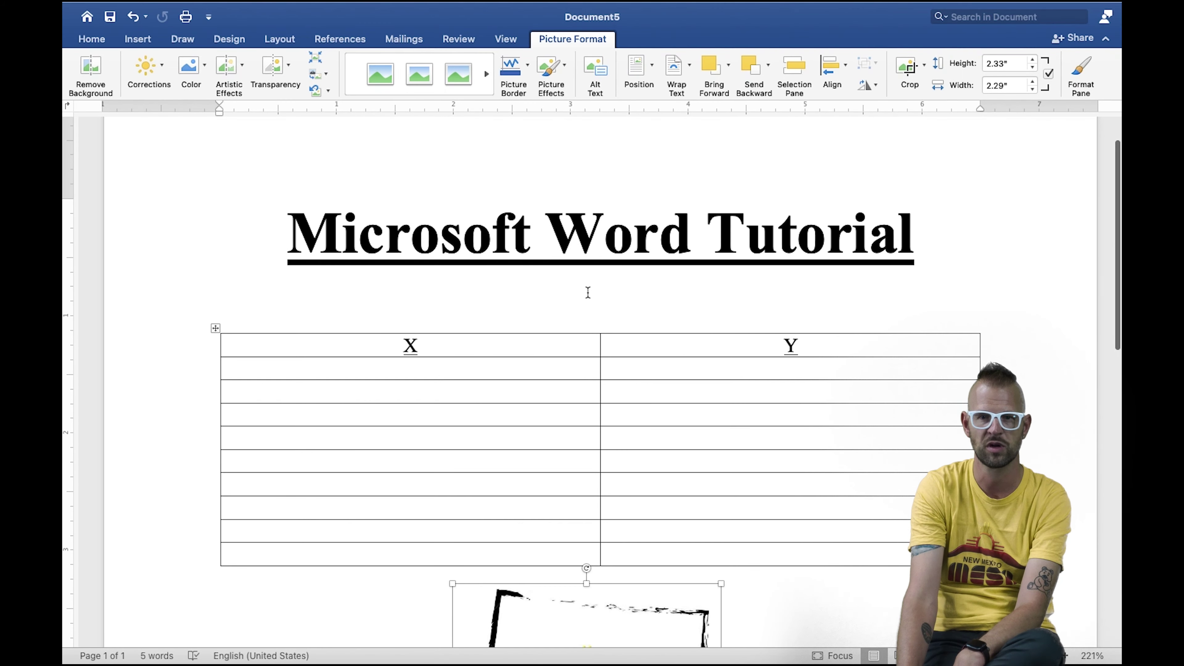
click(731, 294)
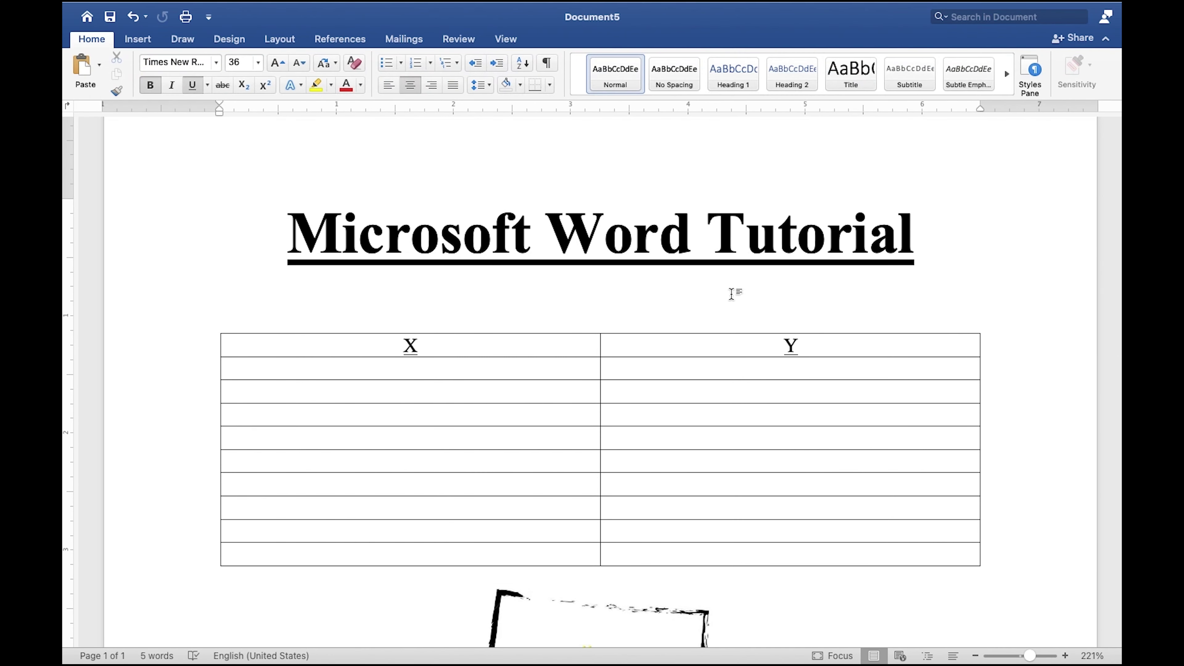
Format the new paragraph as 12 pt, not bold or underlined, left-aligned, and add a line
click(257, 62)
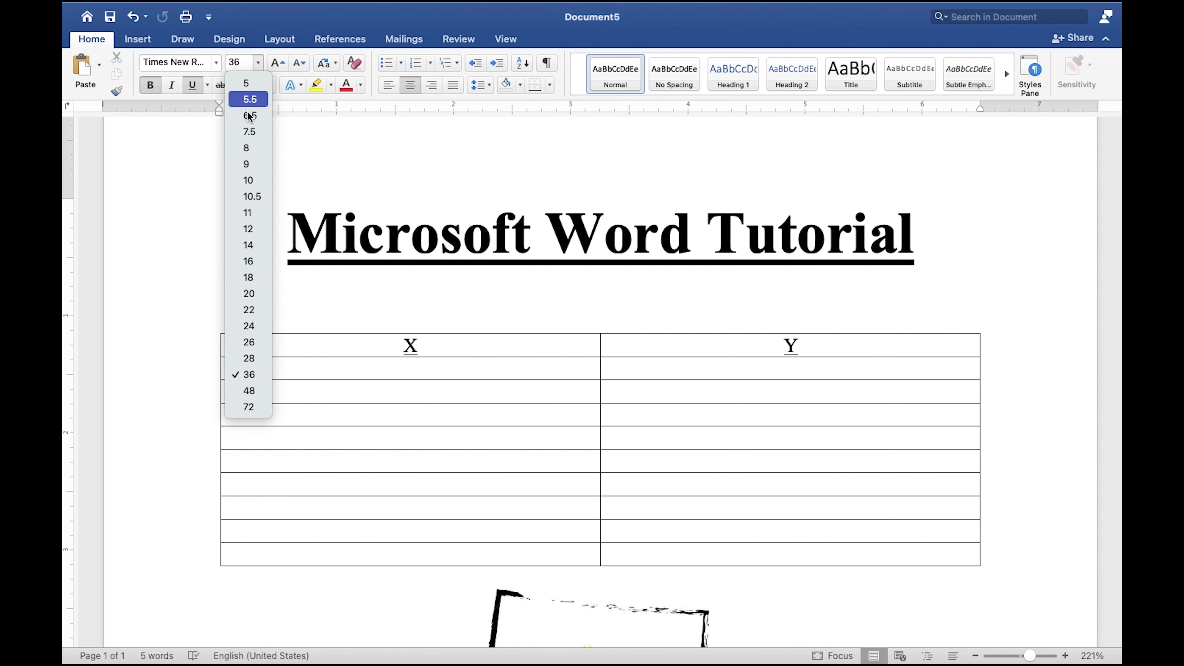
click(248, 228)
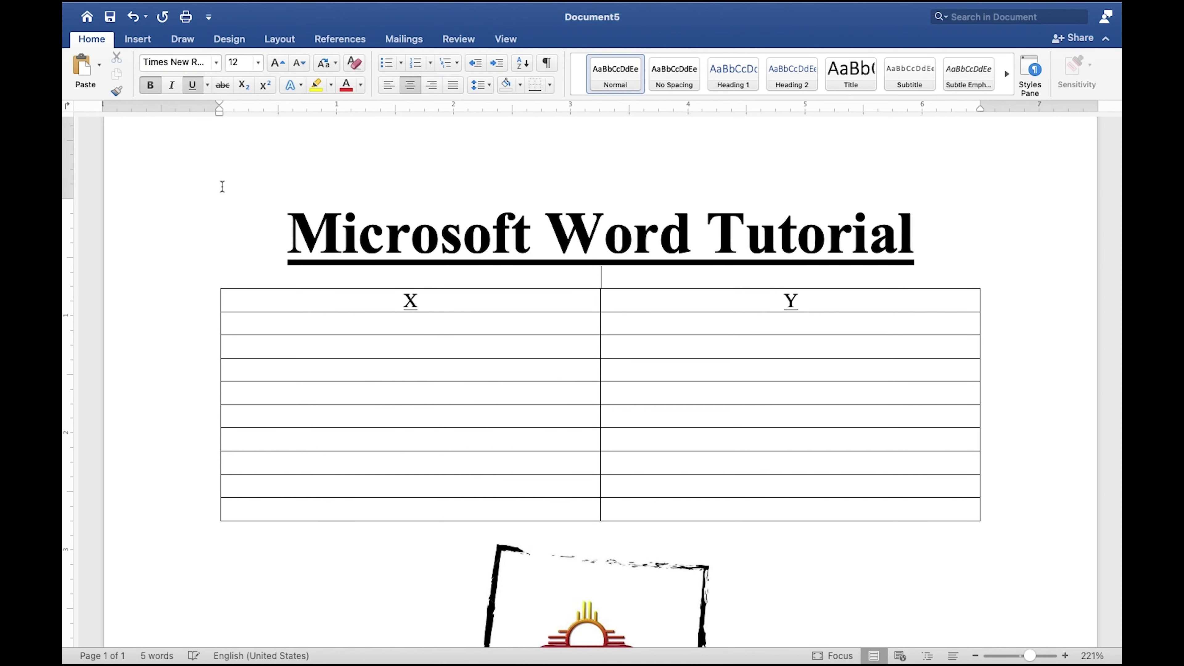
click(150, 86)
click(193, 86)
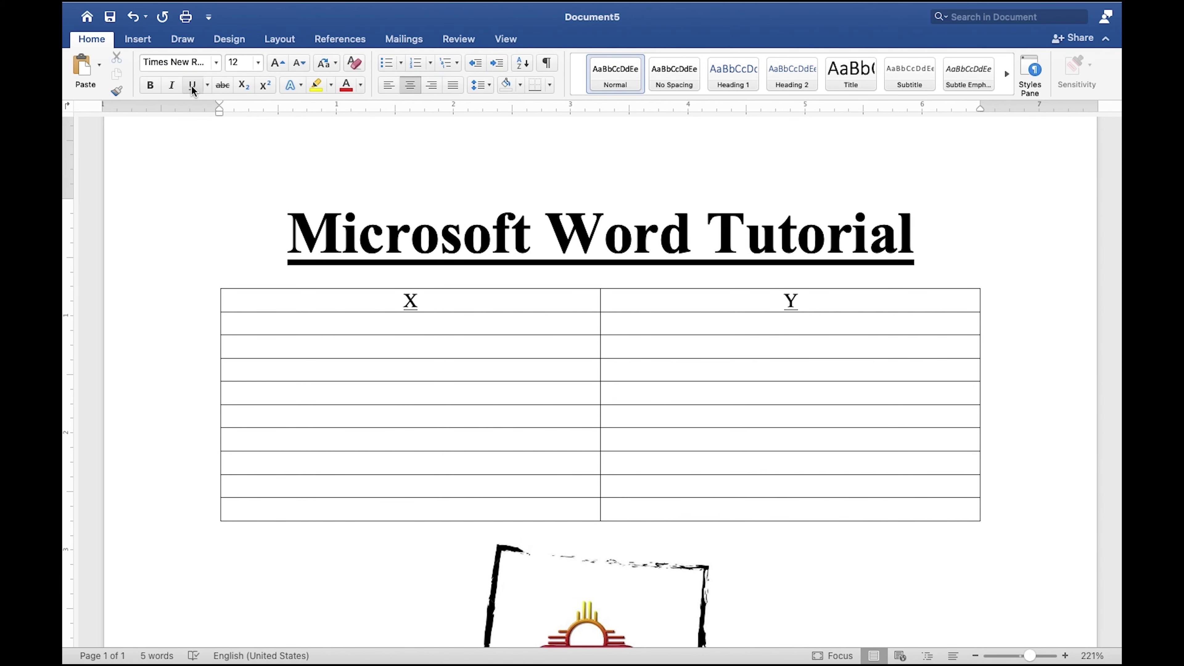
click(387, 86)
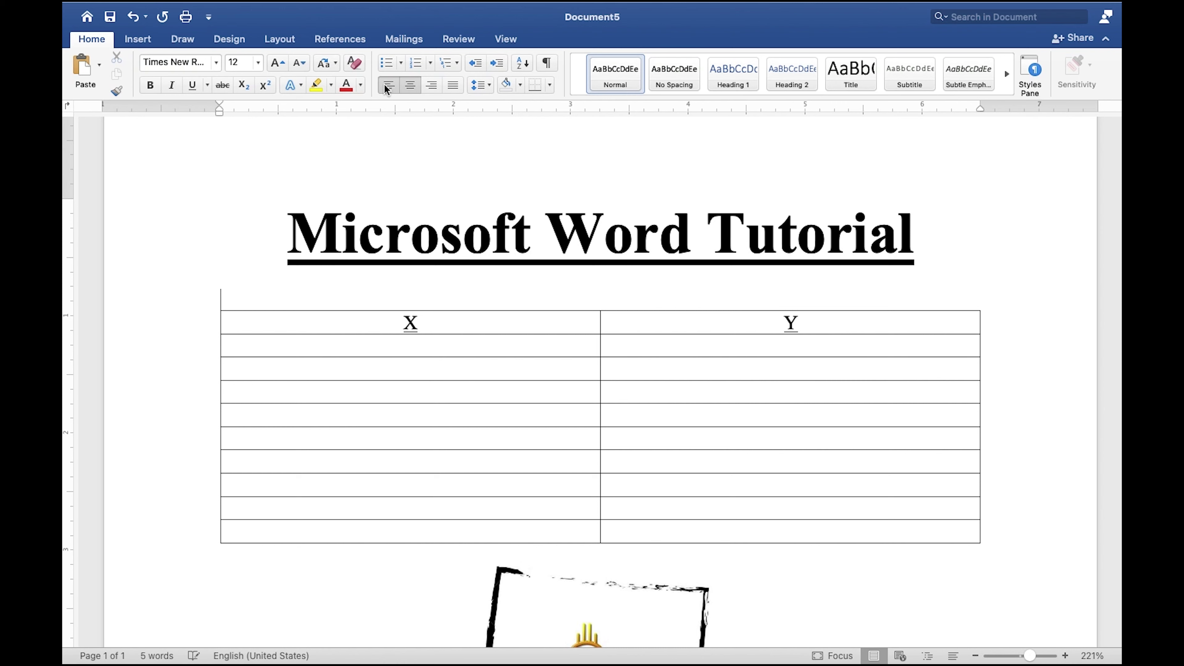
key(Return)
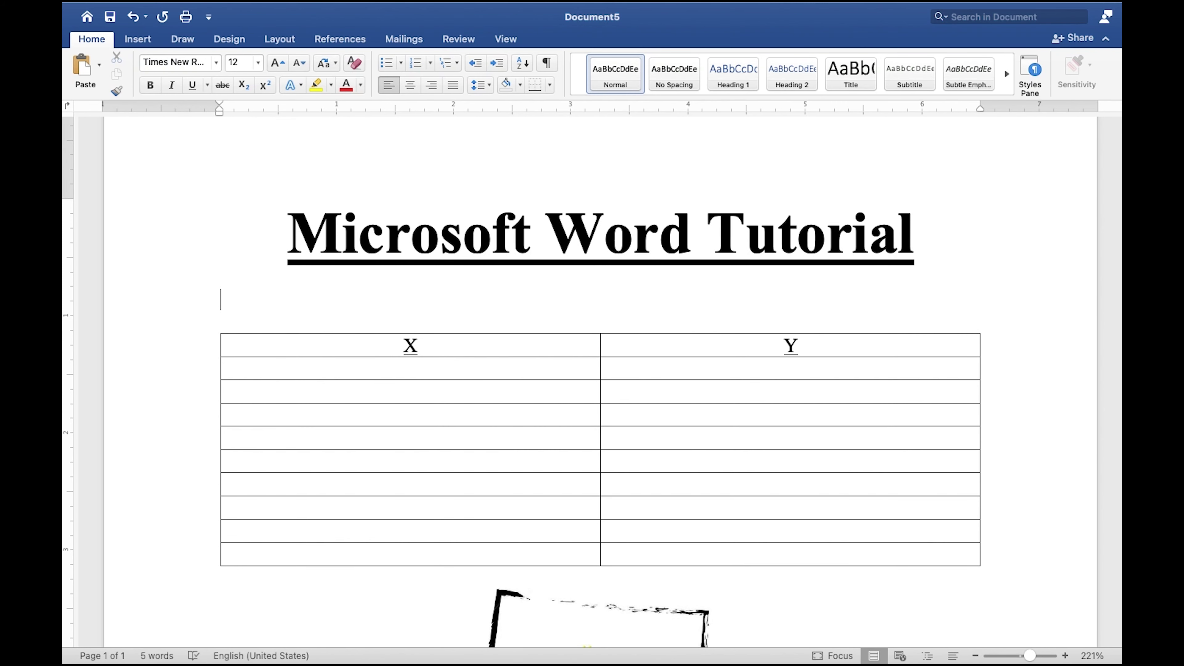
Type the intro sentence about the presenter and his school, correcting 'Microsfot' to 'Microsoft'
text(Kenneth Pro)
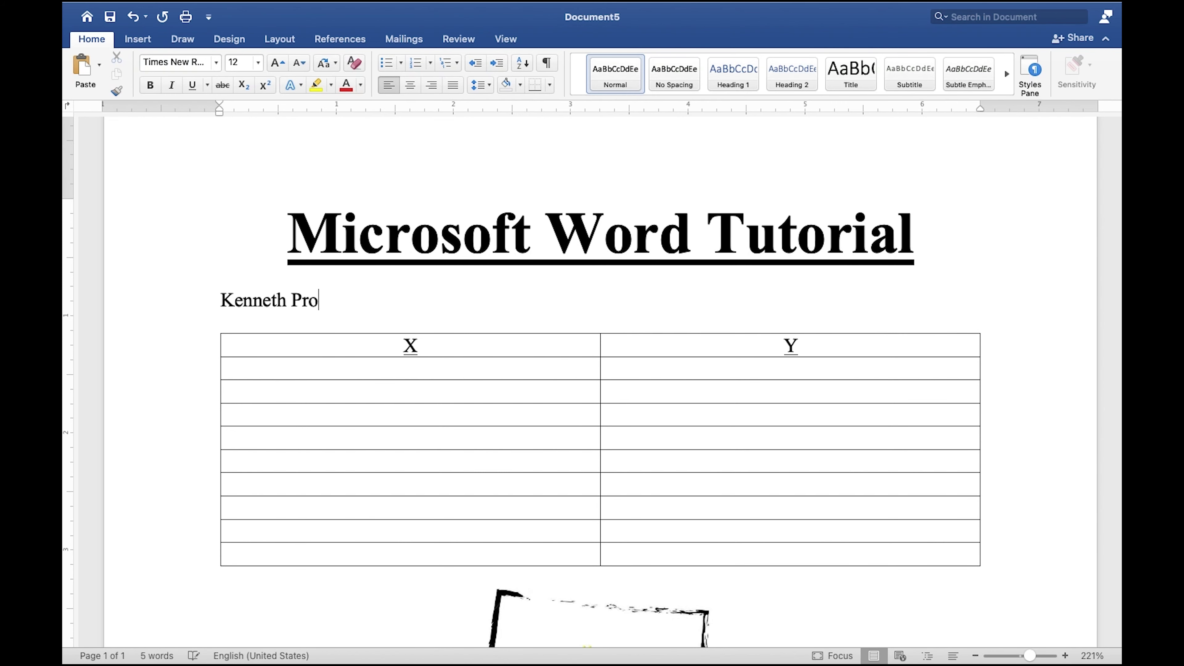
text(vine from Vale)
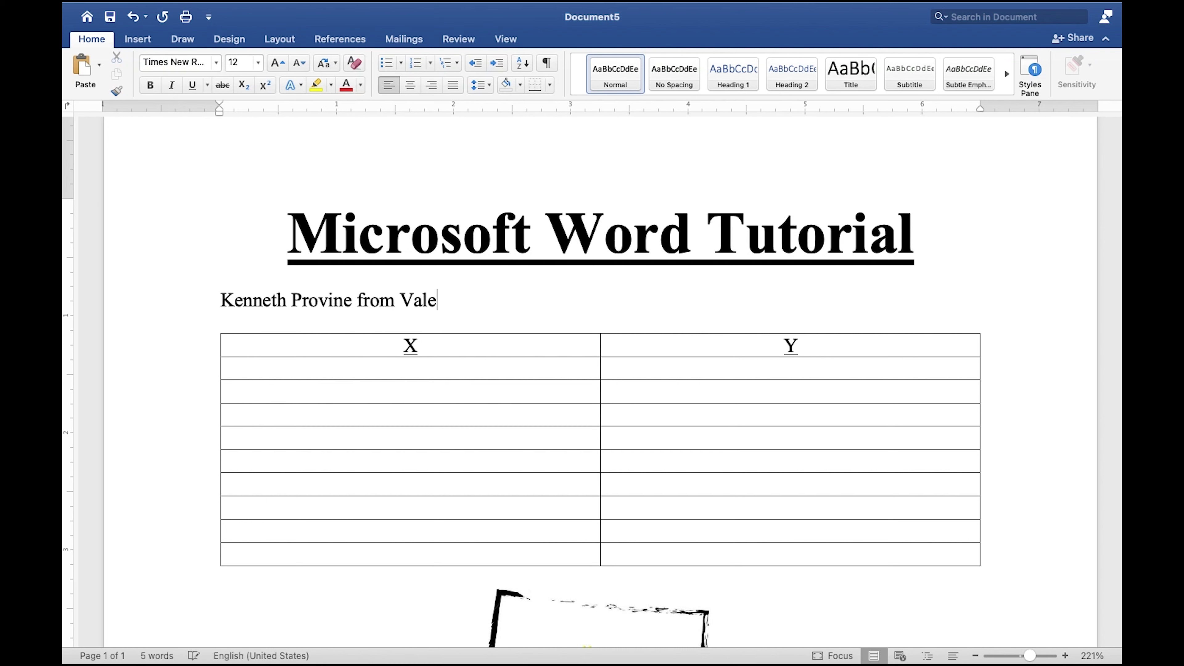
text(ncia Middle)
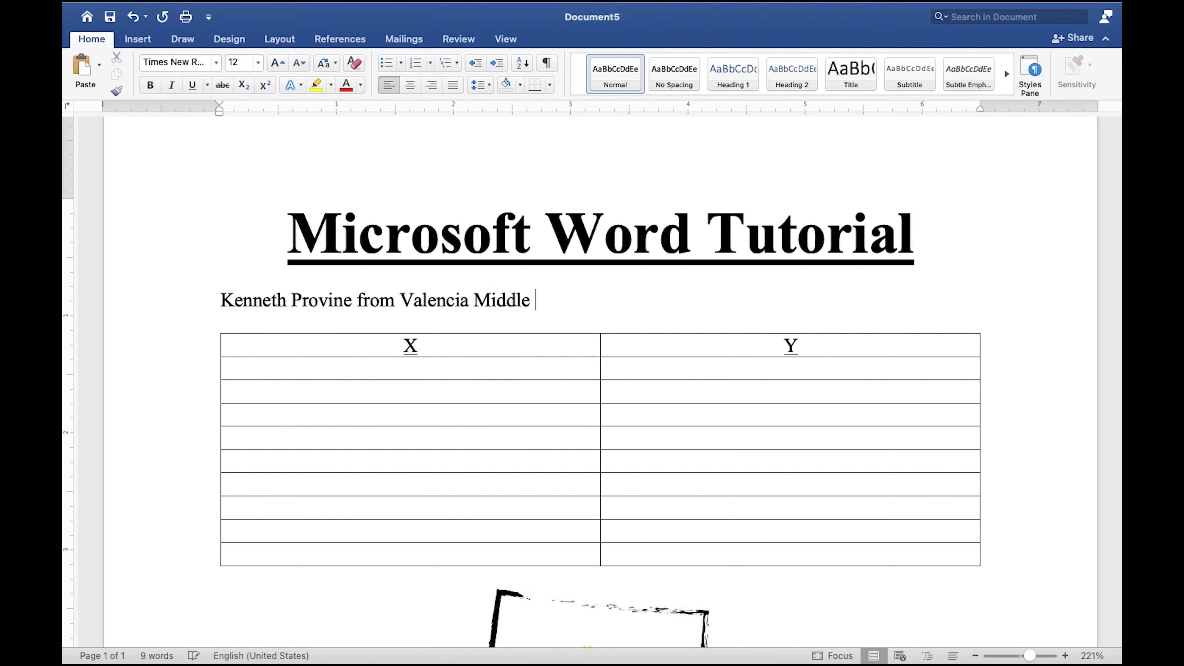
text( School is)
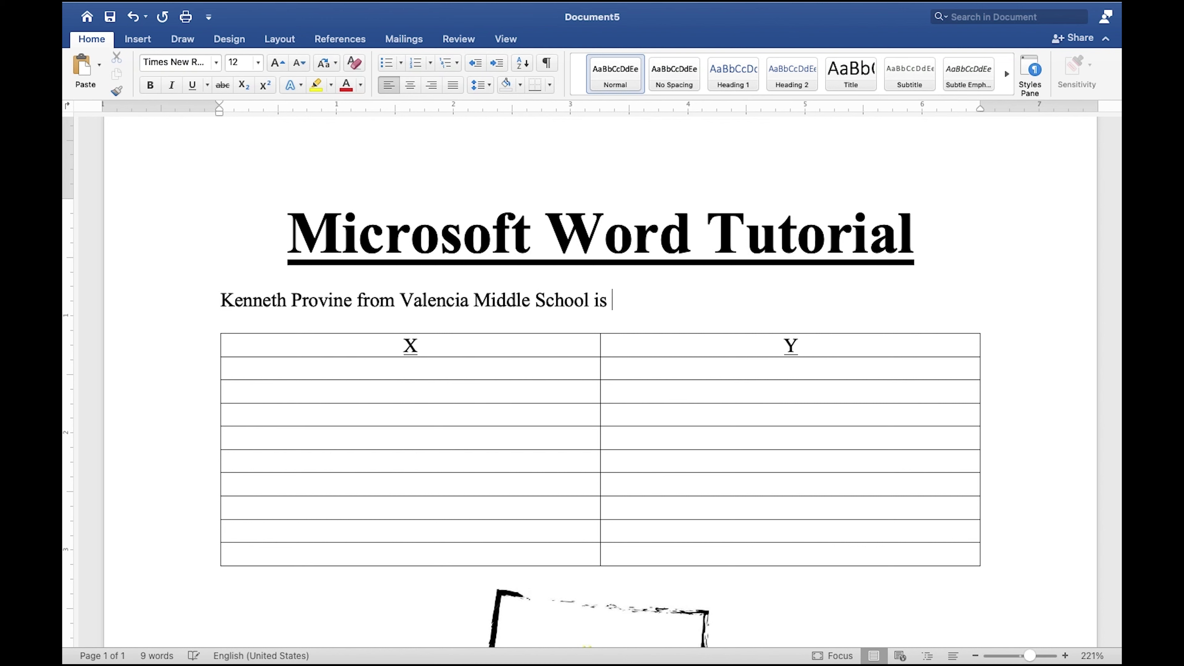
text( helping y)
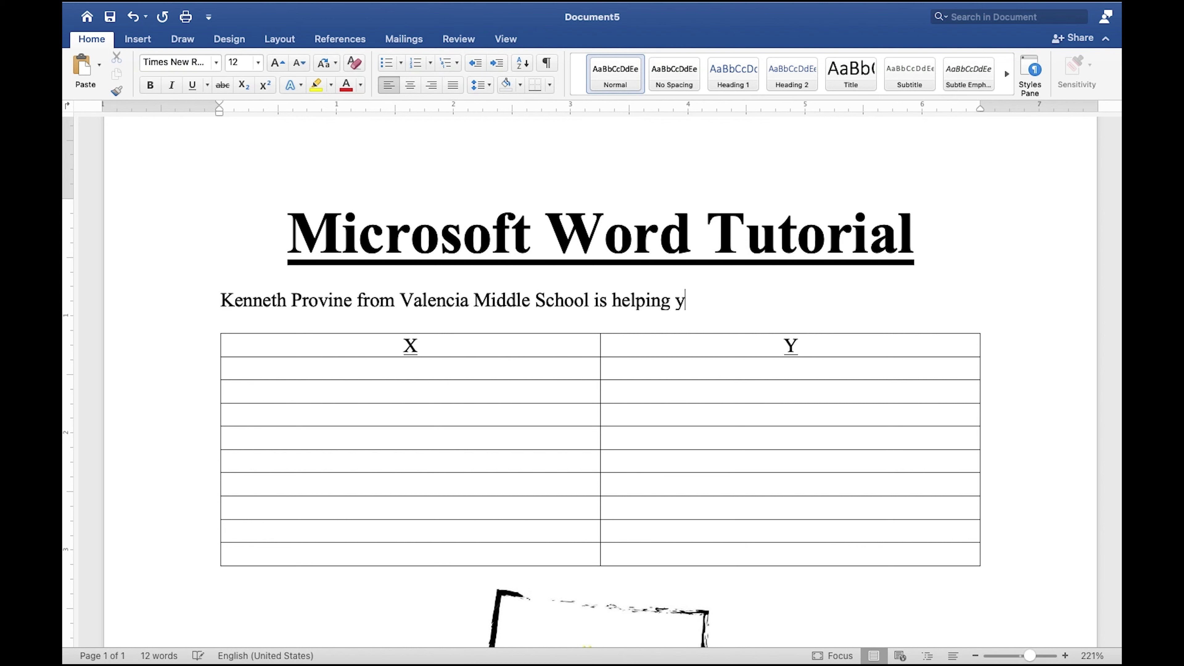
text(ou improve your ski)
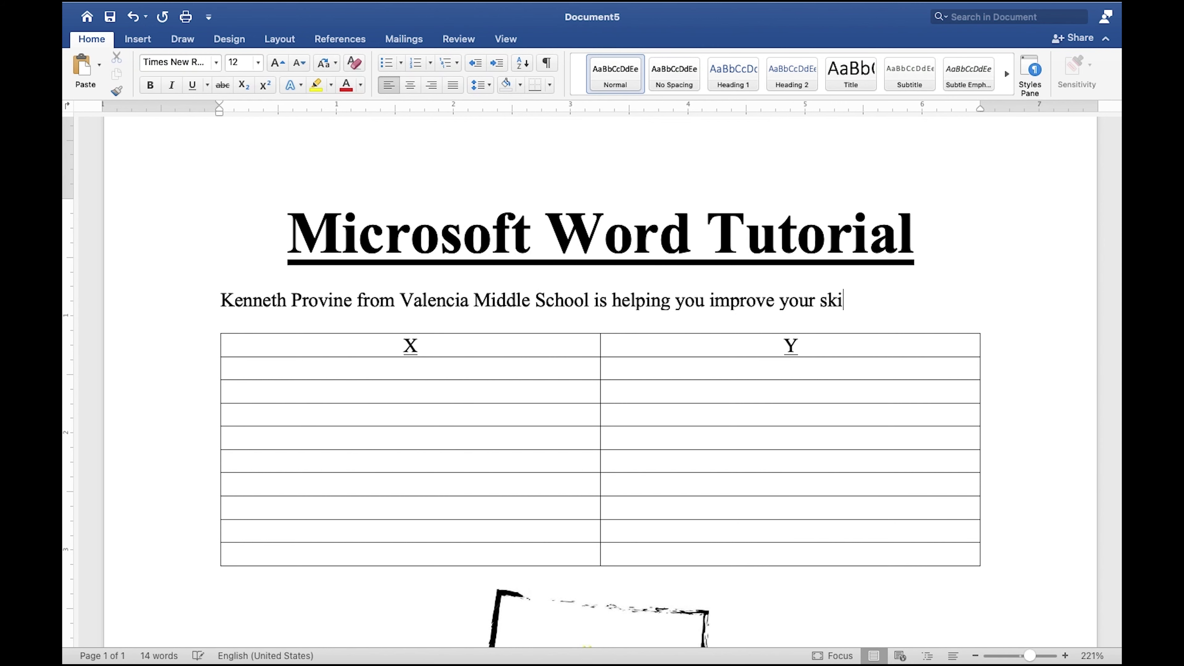
text(lls with )
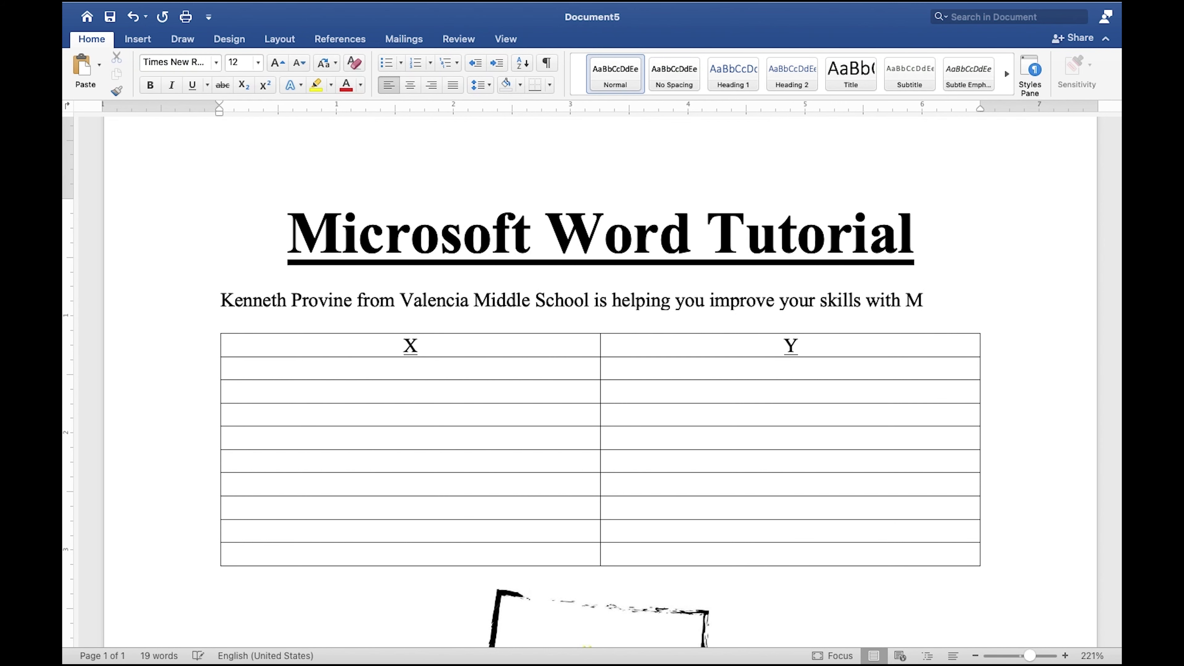
text(Microsfot Word.)
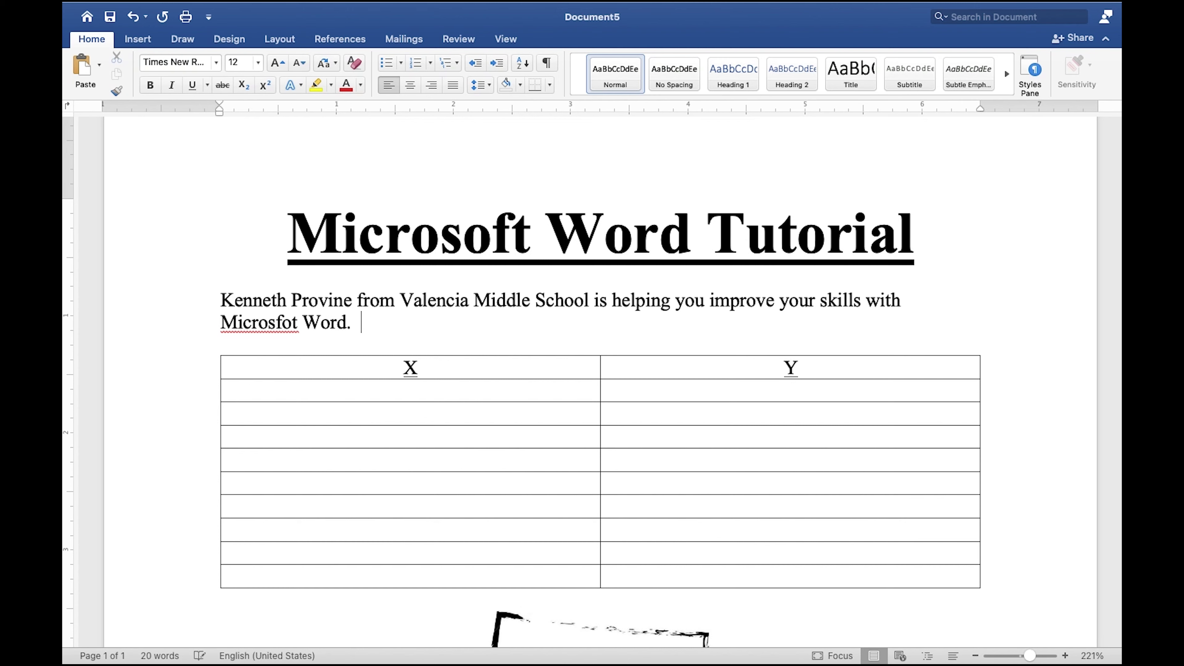
right_click(249, 325)
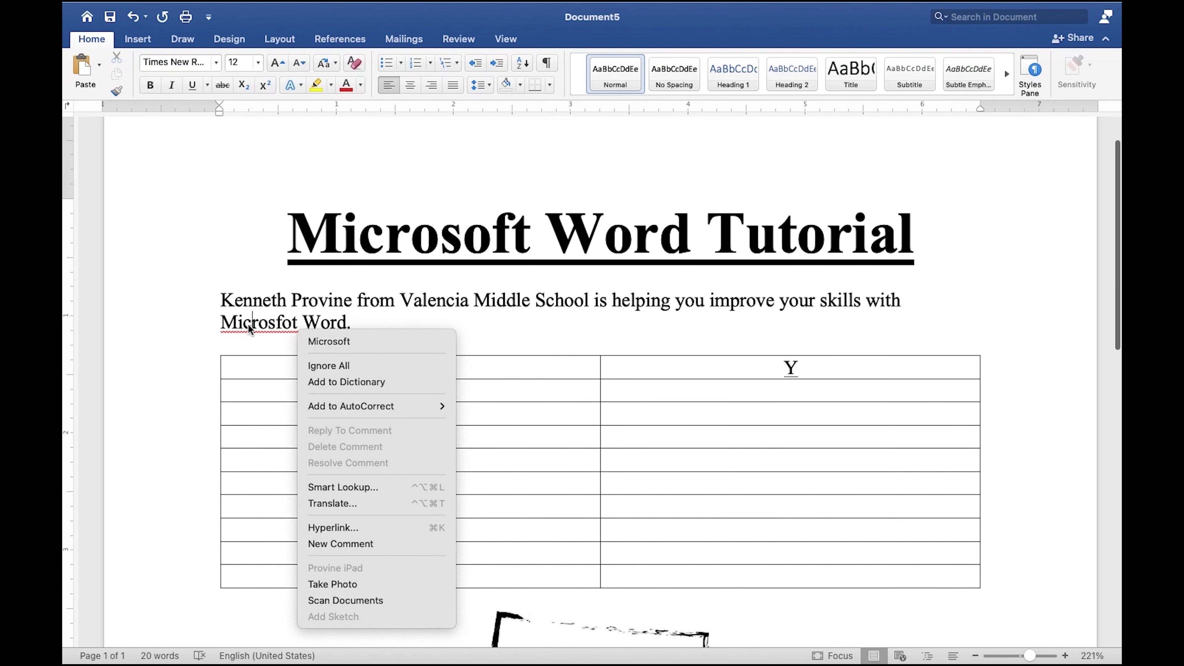
click(328, 342)
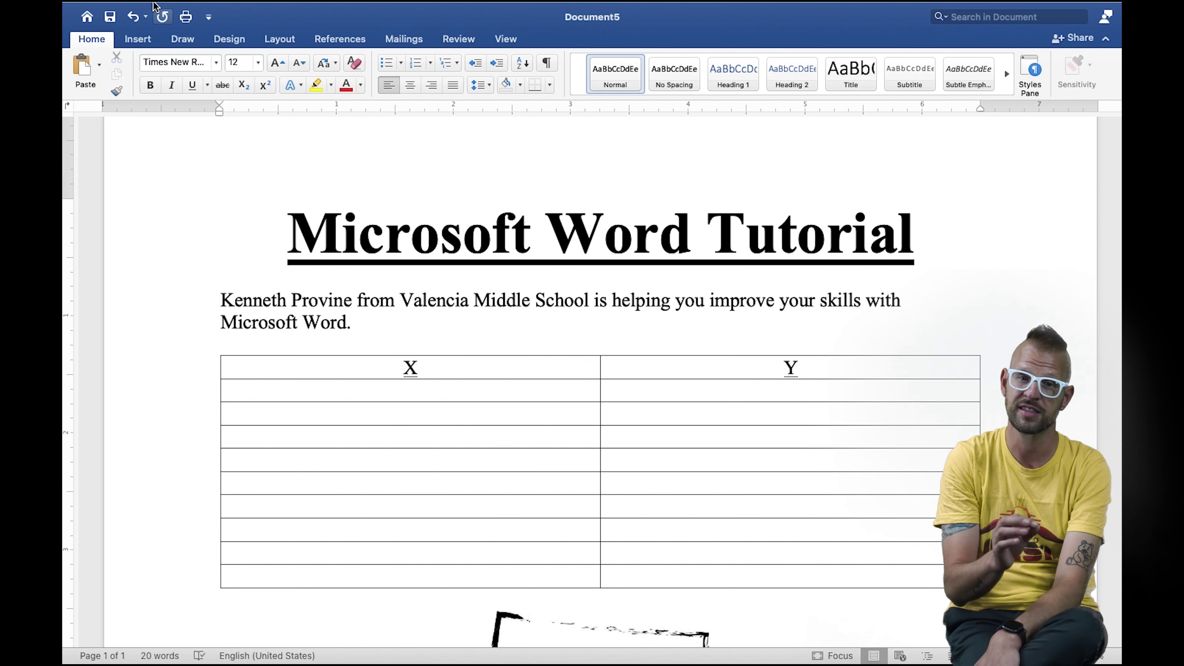
mouse_move(153, 5)
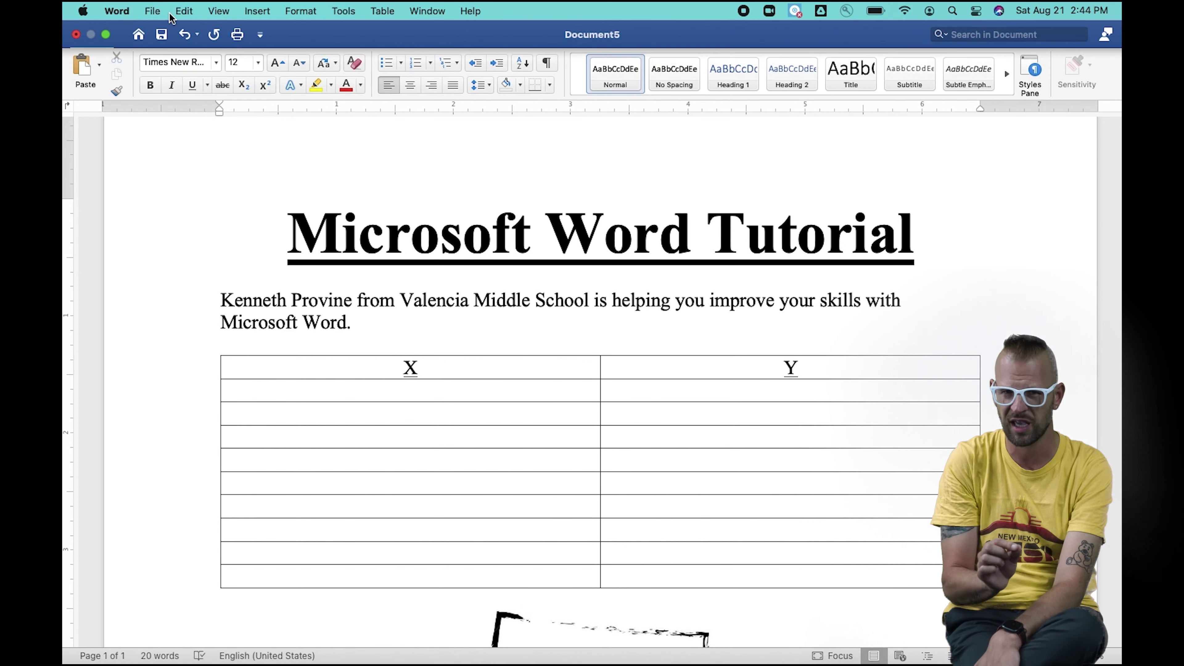
Save As to the Desktop, replacing the file name with 'Facebook Community Action Grant'
click(157, 11)
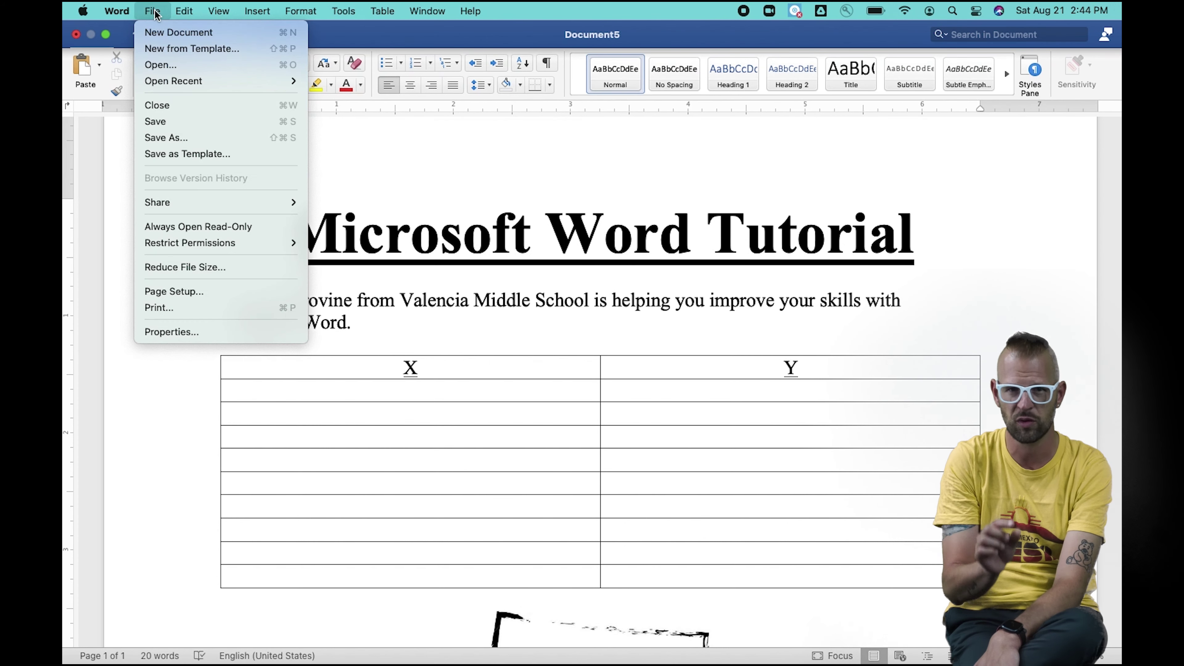
click(182, 138)
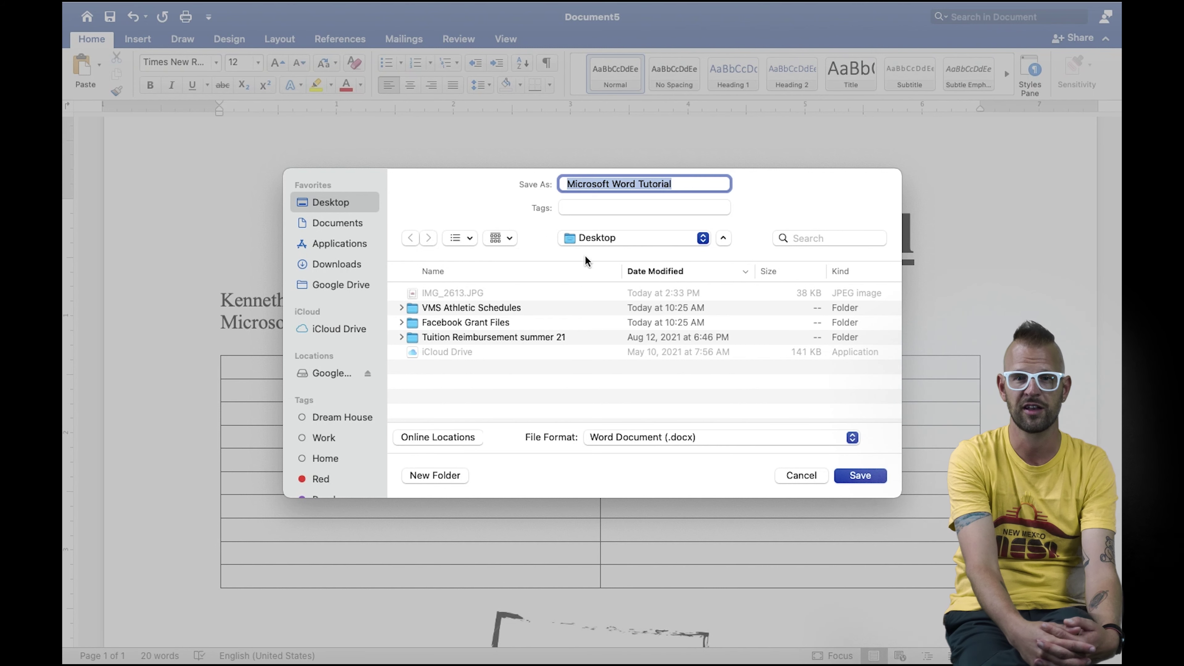
click(703, 238)
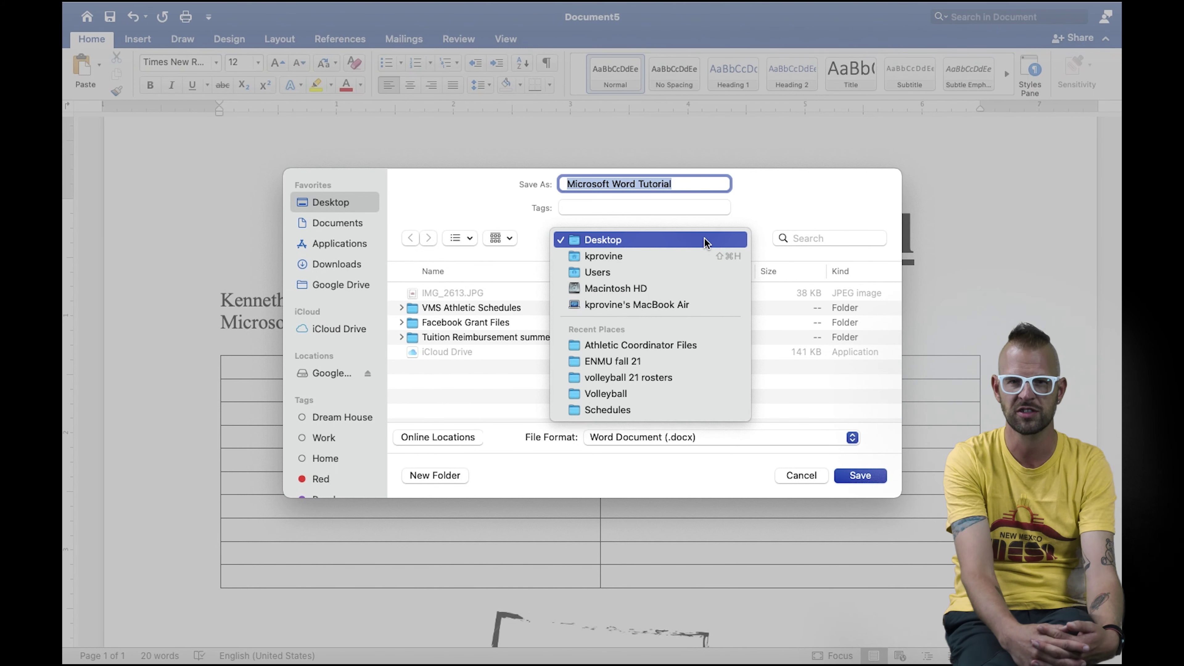
click(682, 239)
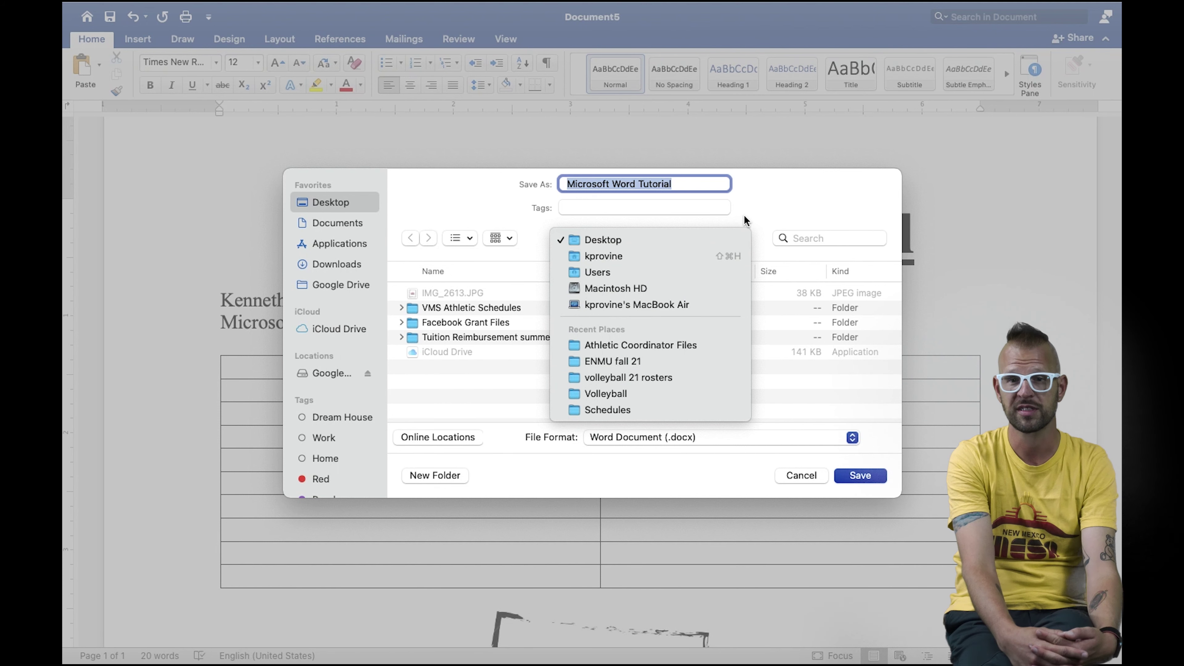
click(692, 184)
drag(691, 187, 542, 184)
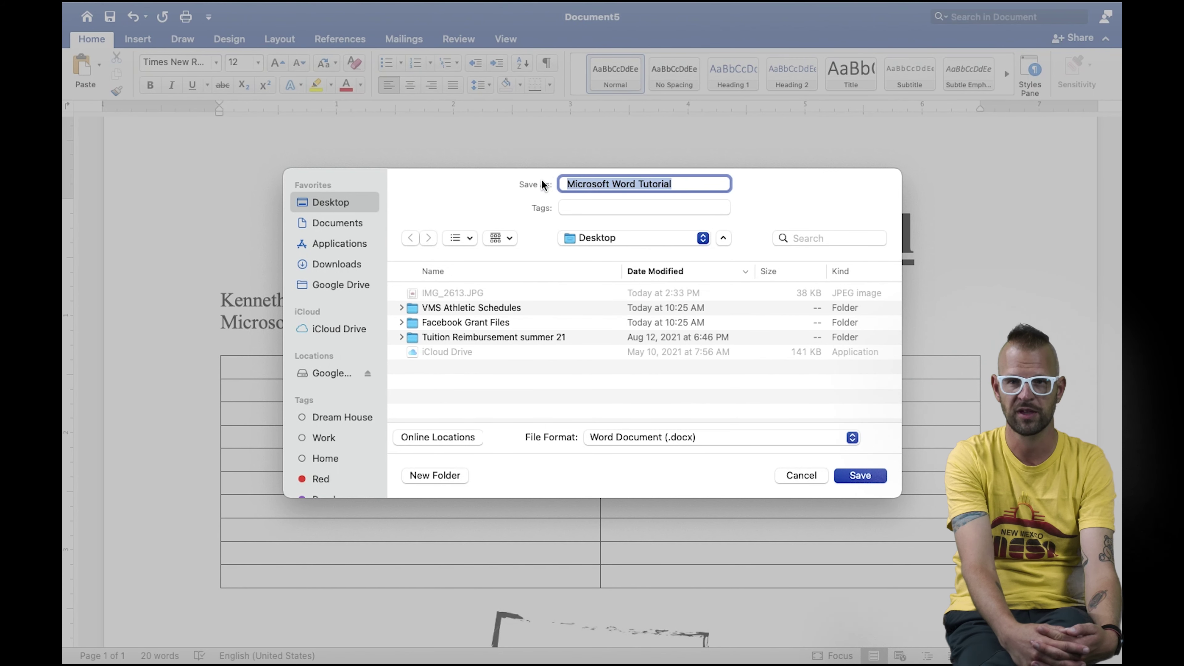
text(Facebook)
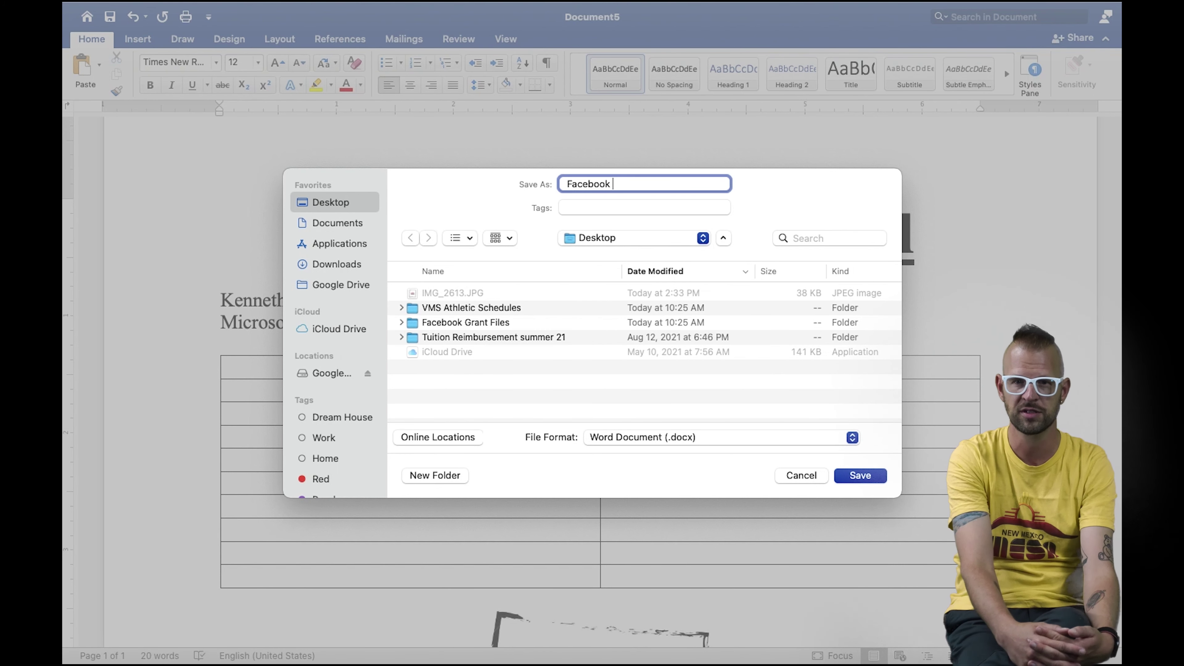
text( Community)
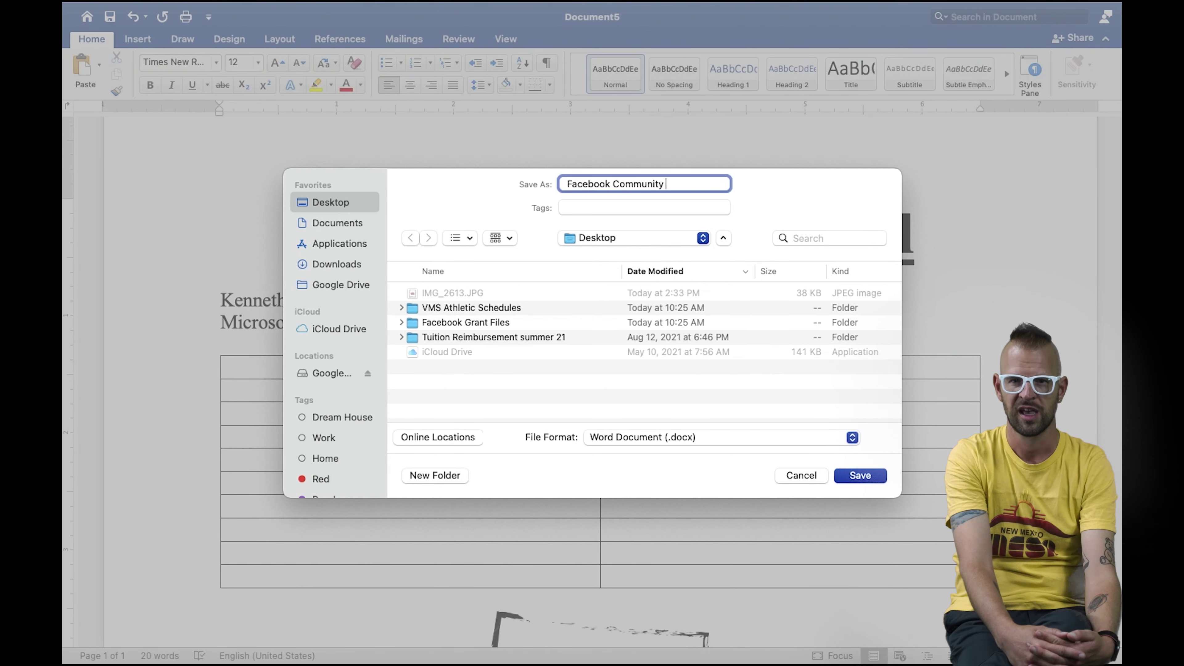